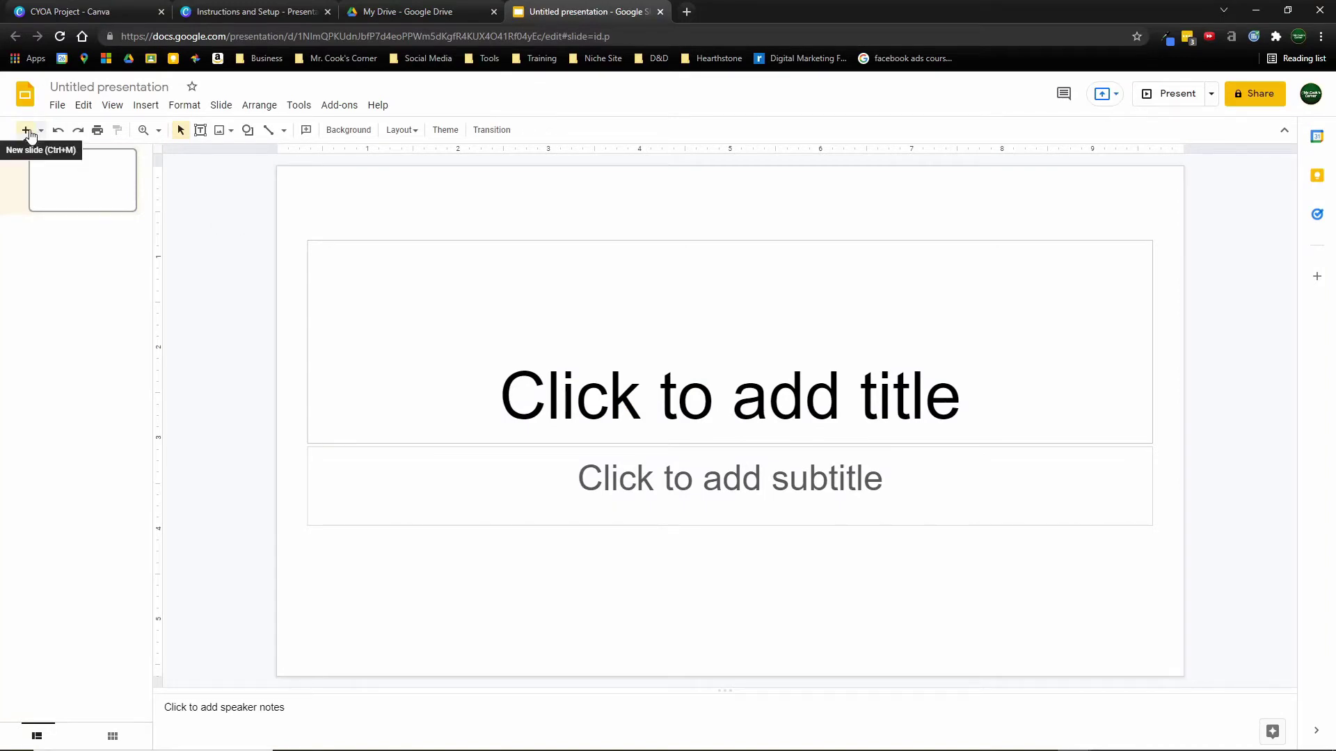
Step: Add four new slides to the presentation
left_click(27, 130)
left_click(26, 130)
left_click(26, 131)
left_click(26, 131)
Step: Delete the title and body placeholders from the slide
left_click(371, 236)
left_click(385, 211)
key("Delete")
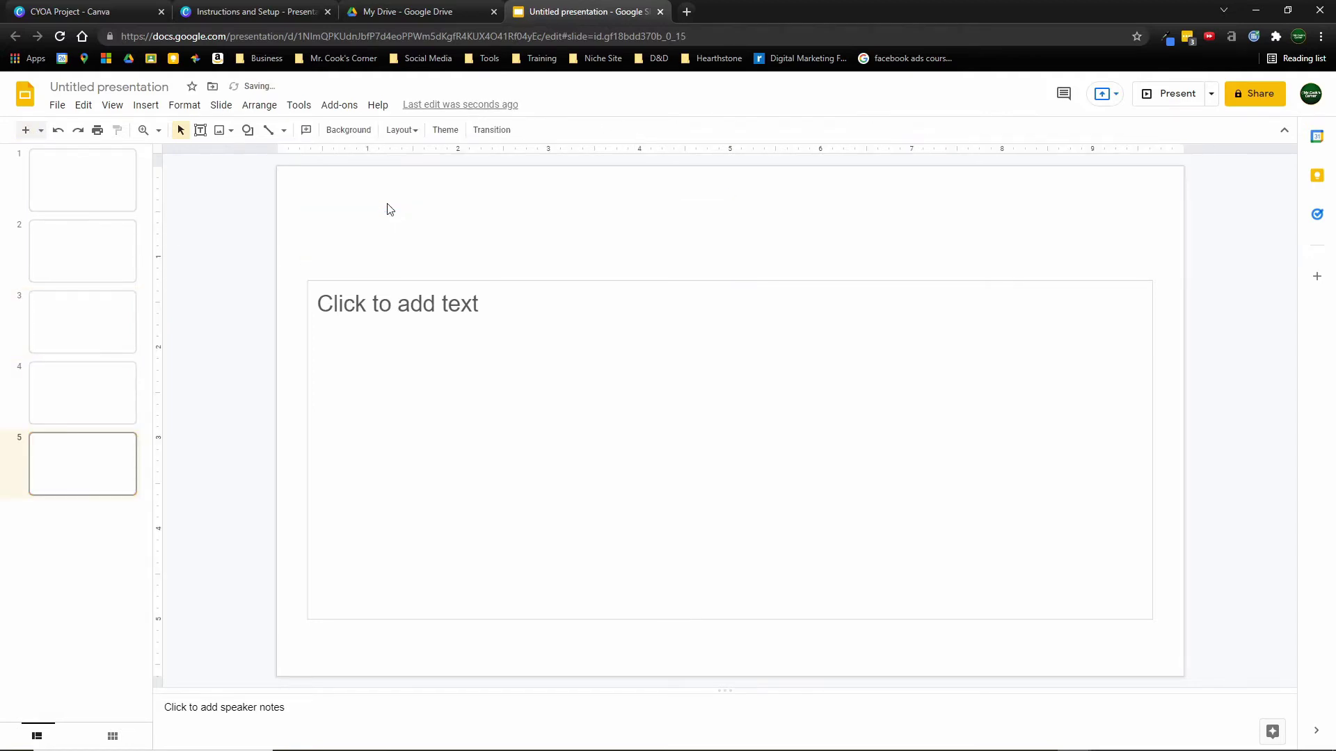
left_click(388, 285)
key("Delete")
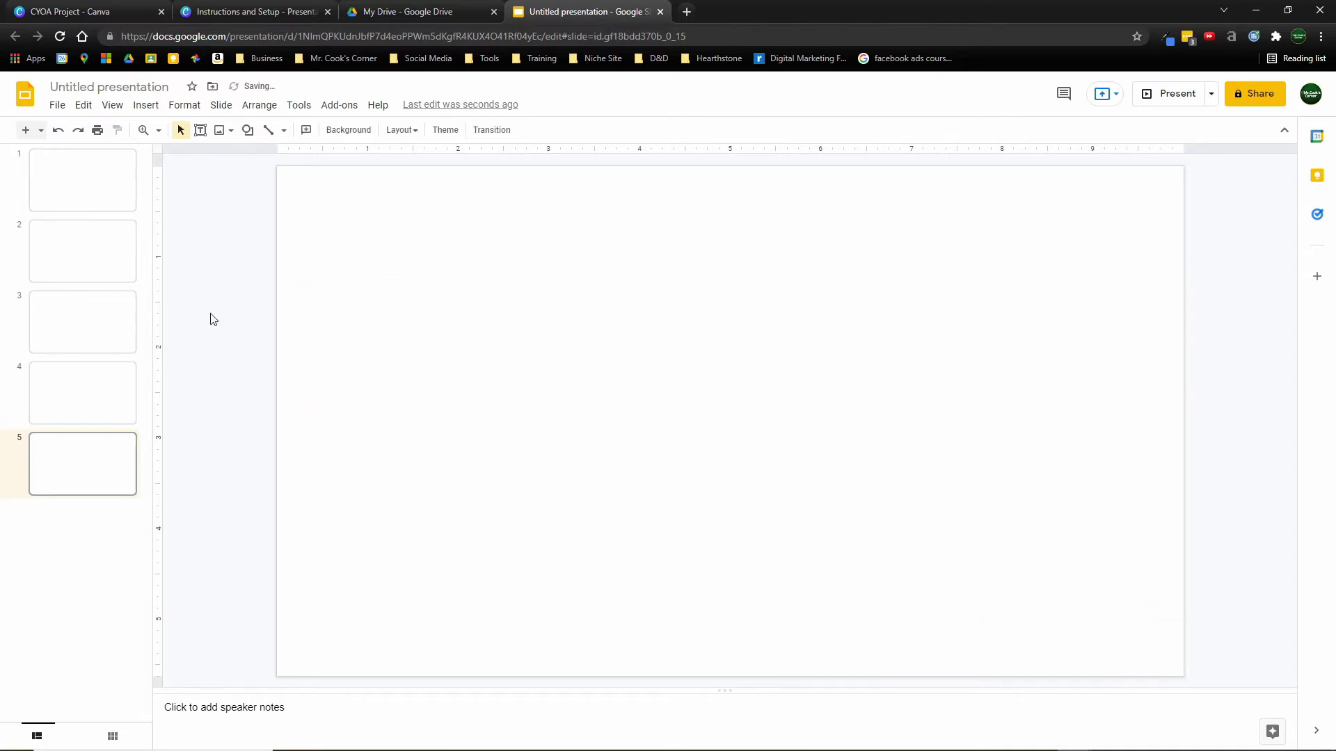
Step: Remove the extra slides and delete slide 1's title and subtitle placeholders
left_click(108, 202)
key("ctrl+z")
left_click_drag(364, 206, 727, 570)
key("Delete")
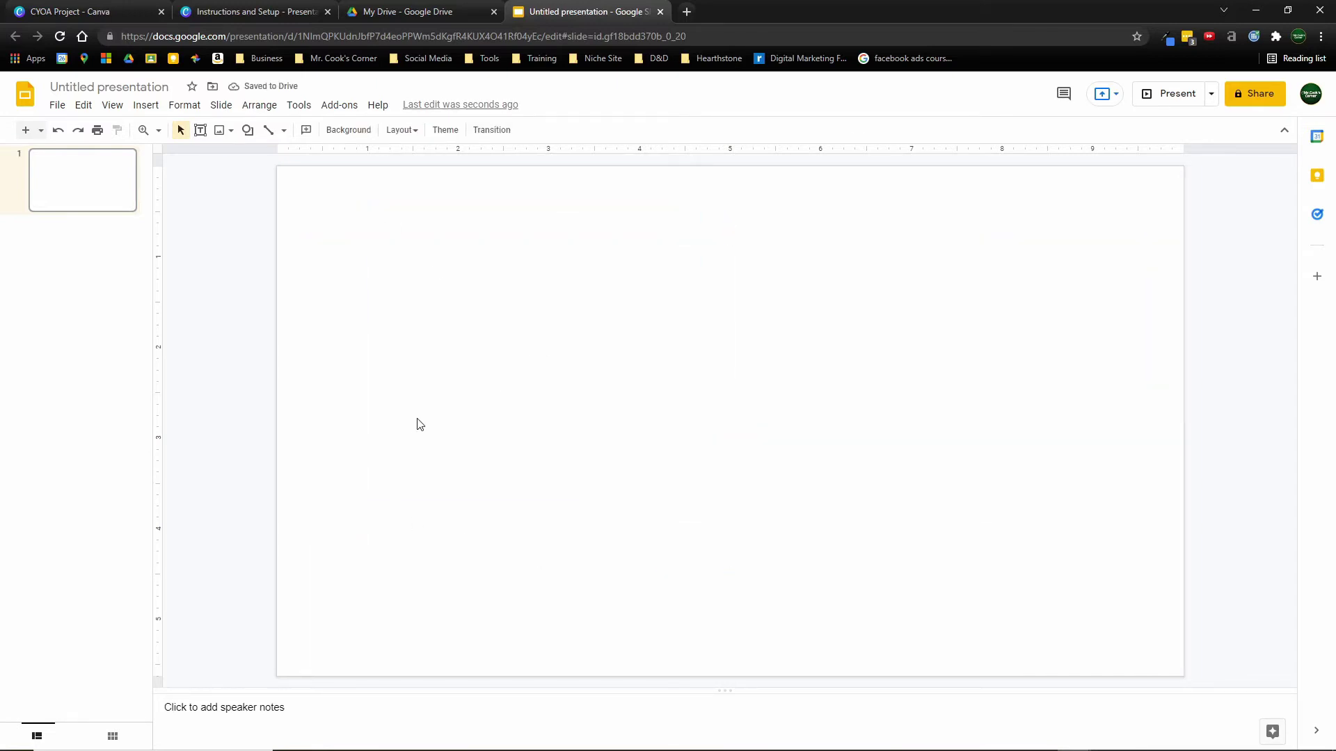
Step: Duplicate the blank slide 1 with Ctrl+D
left_click(111, 192)
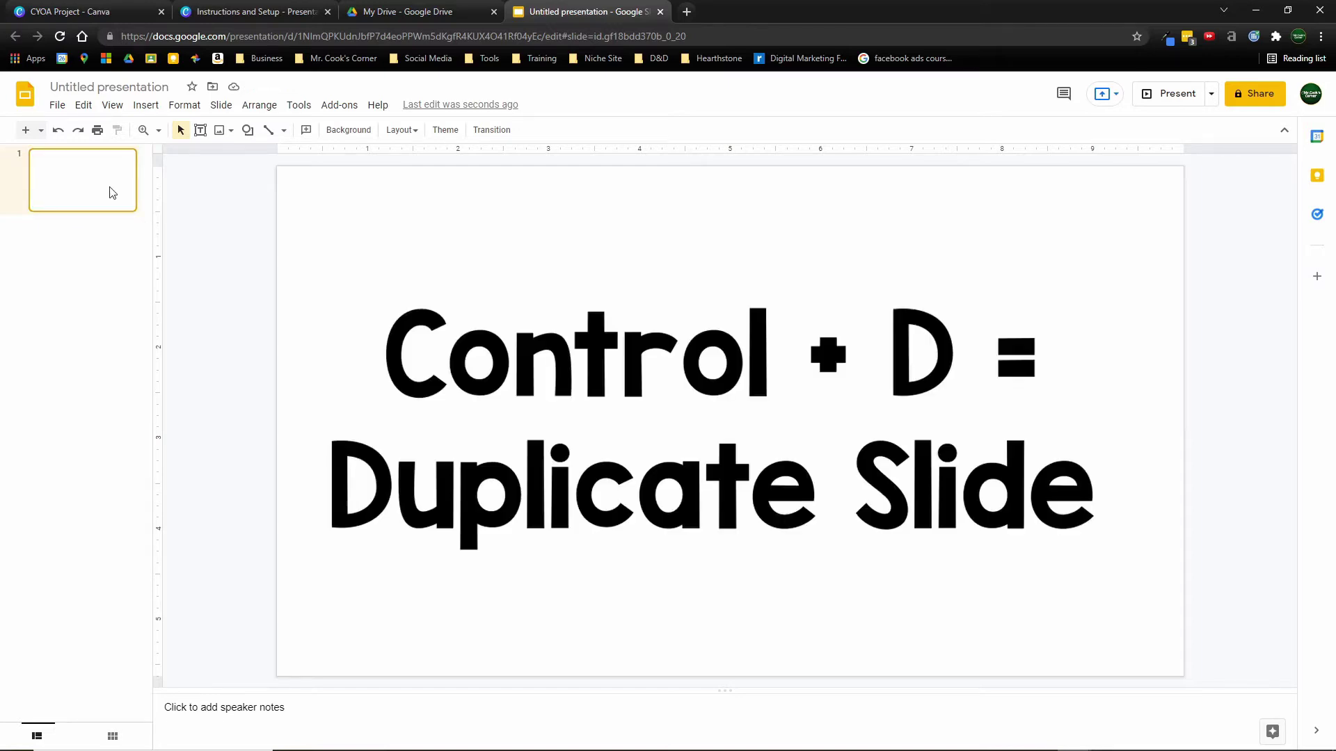
key("ctrl+d")
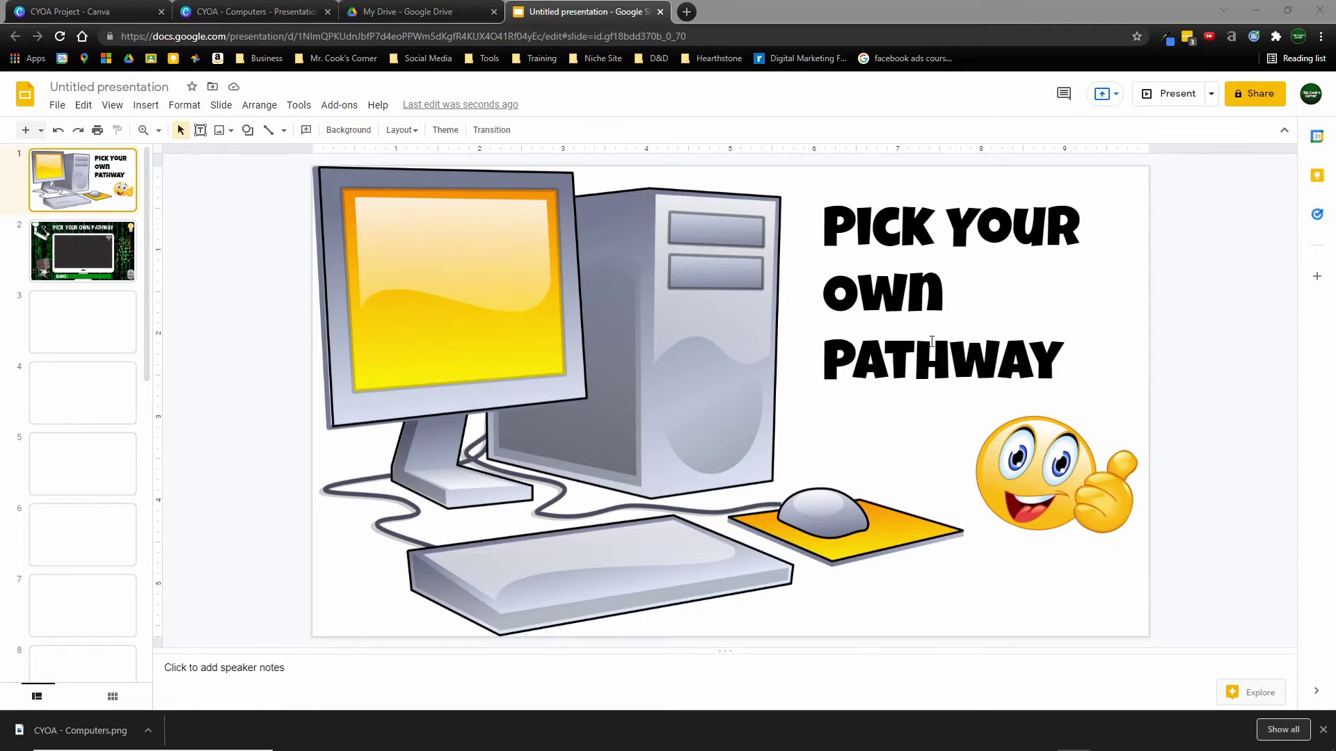
Step: Try moving the title text and computer image, undoing both moves
left_click(908, 296)
left_click(553, 304)
left_click(1039, 491)
left_click(918, 379)
left_click(722, 362)
left_click(890, 351)
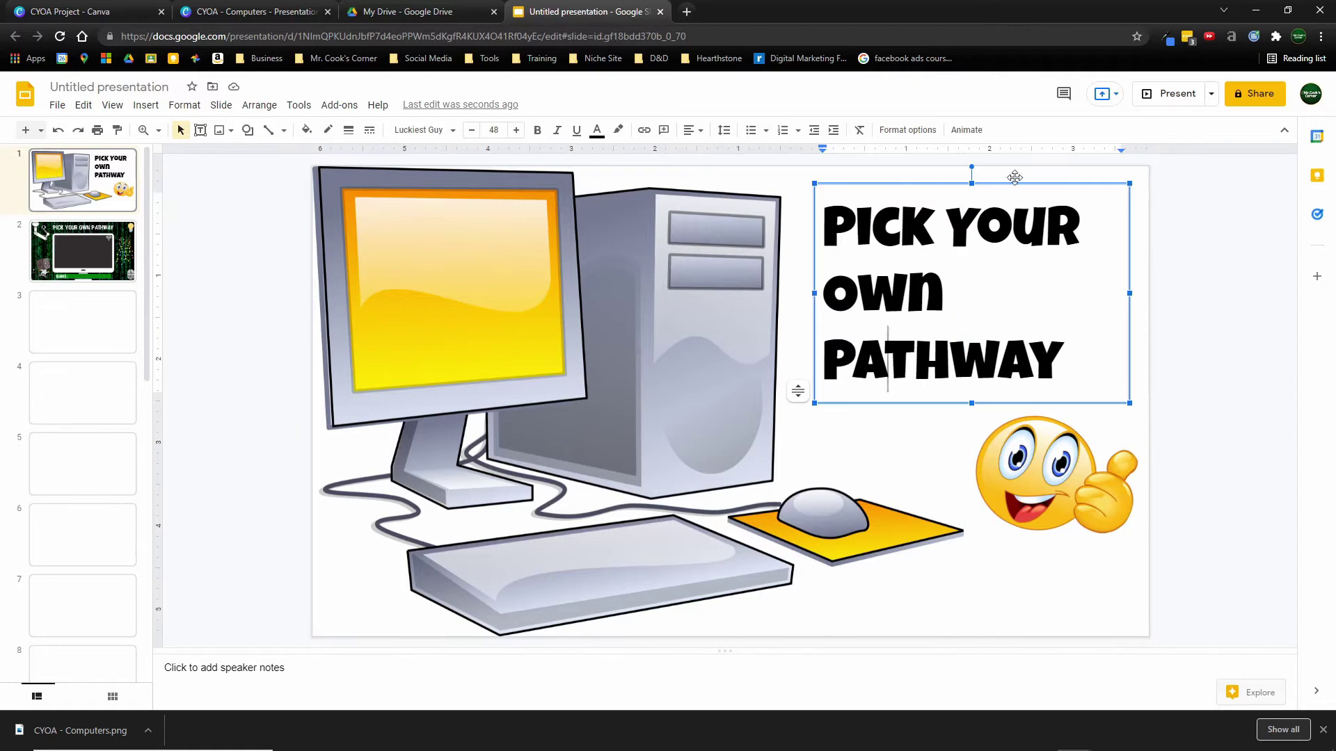
left_click_drag(1016, 183, 627, 346)
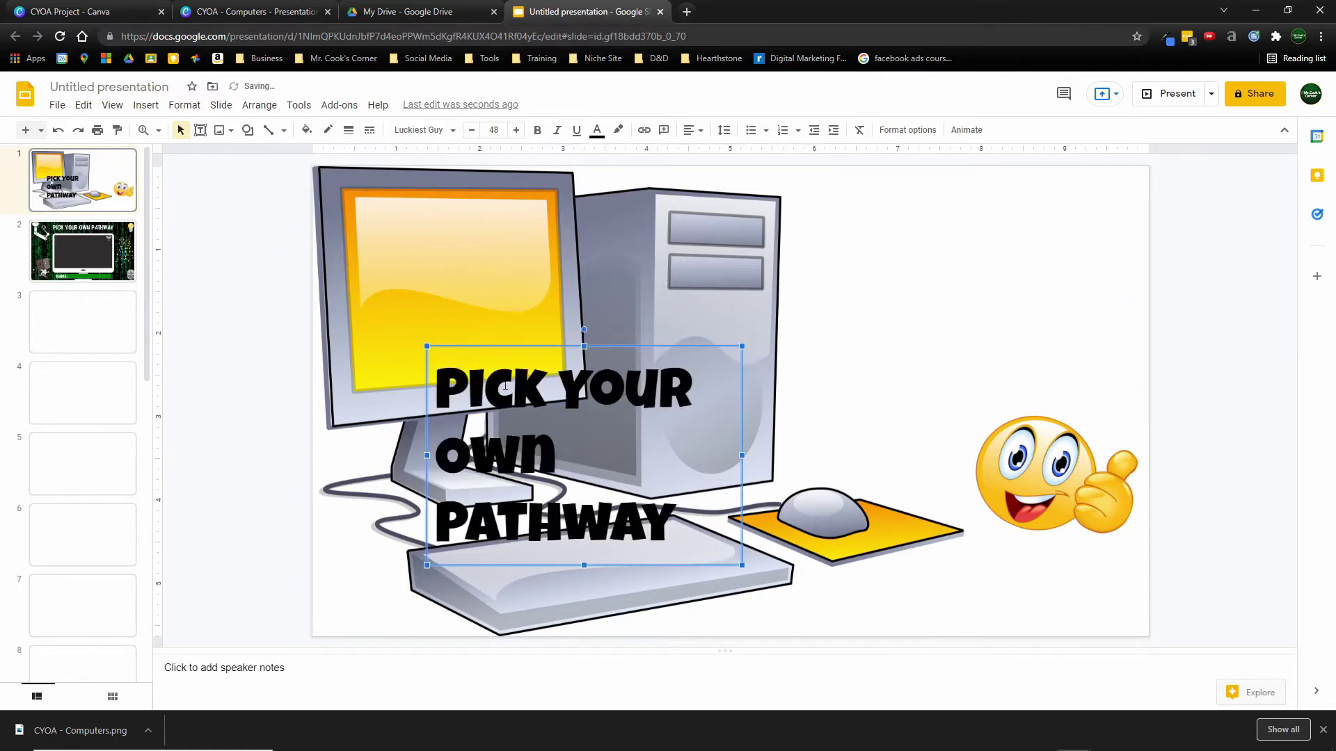
left_click(57, 131)
left_click(558, 311)
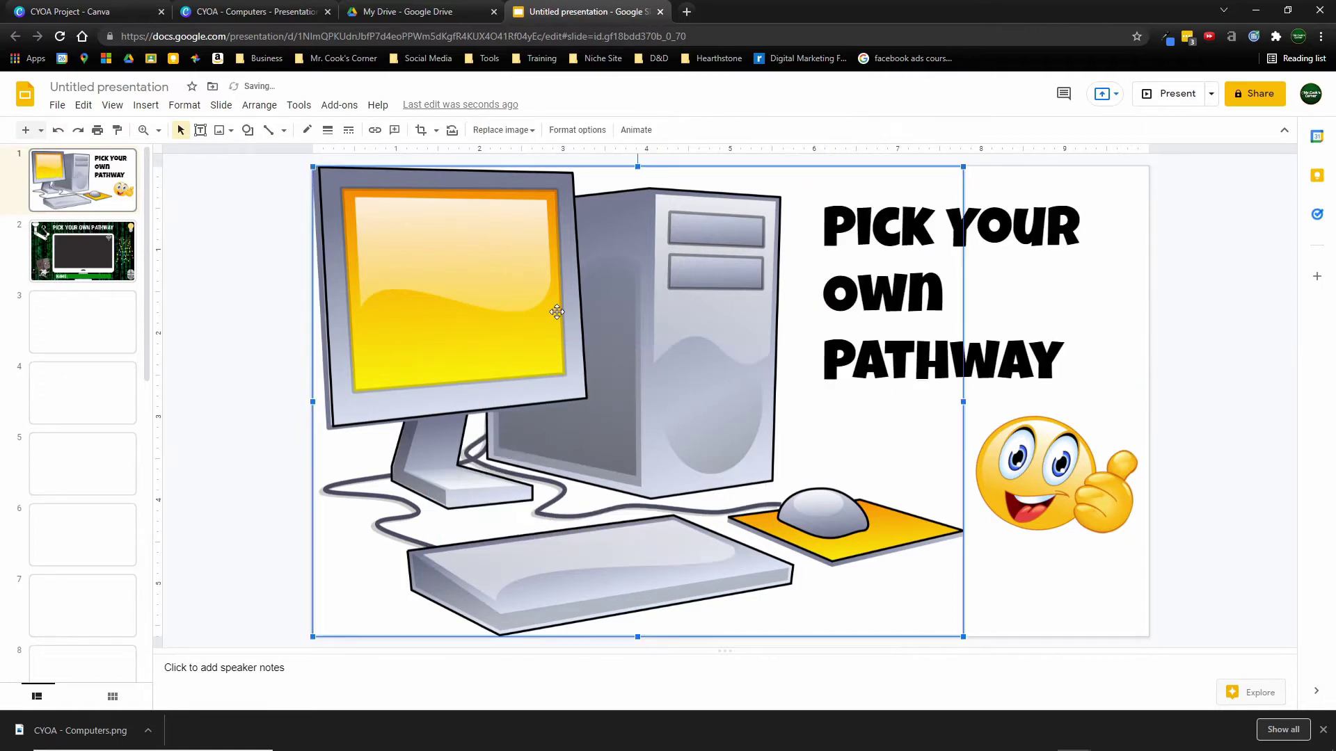
left_click_drag(557, 311, 623, 385)
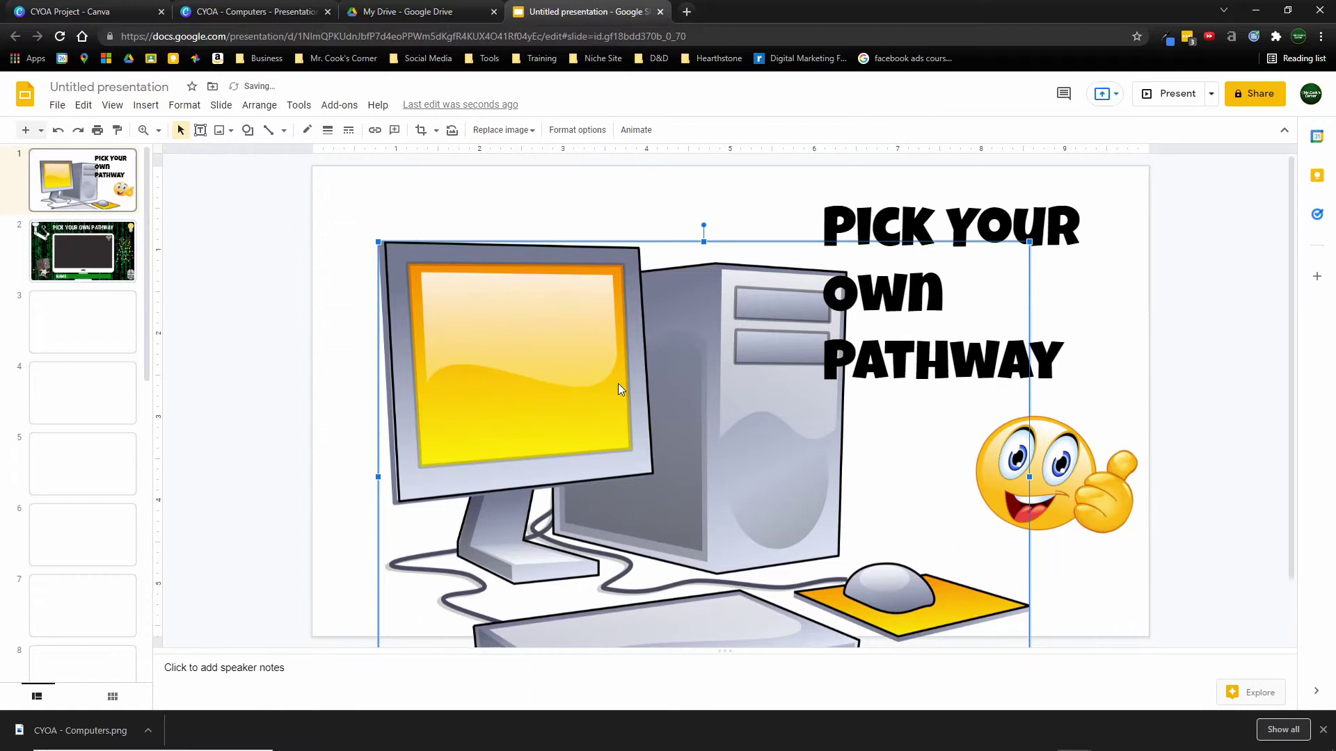
left_click(58, 131)
Step: Put the computer image back in its original spot and deselect it
left_click(1015, 445)
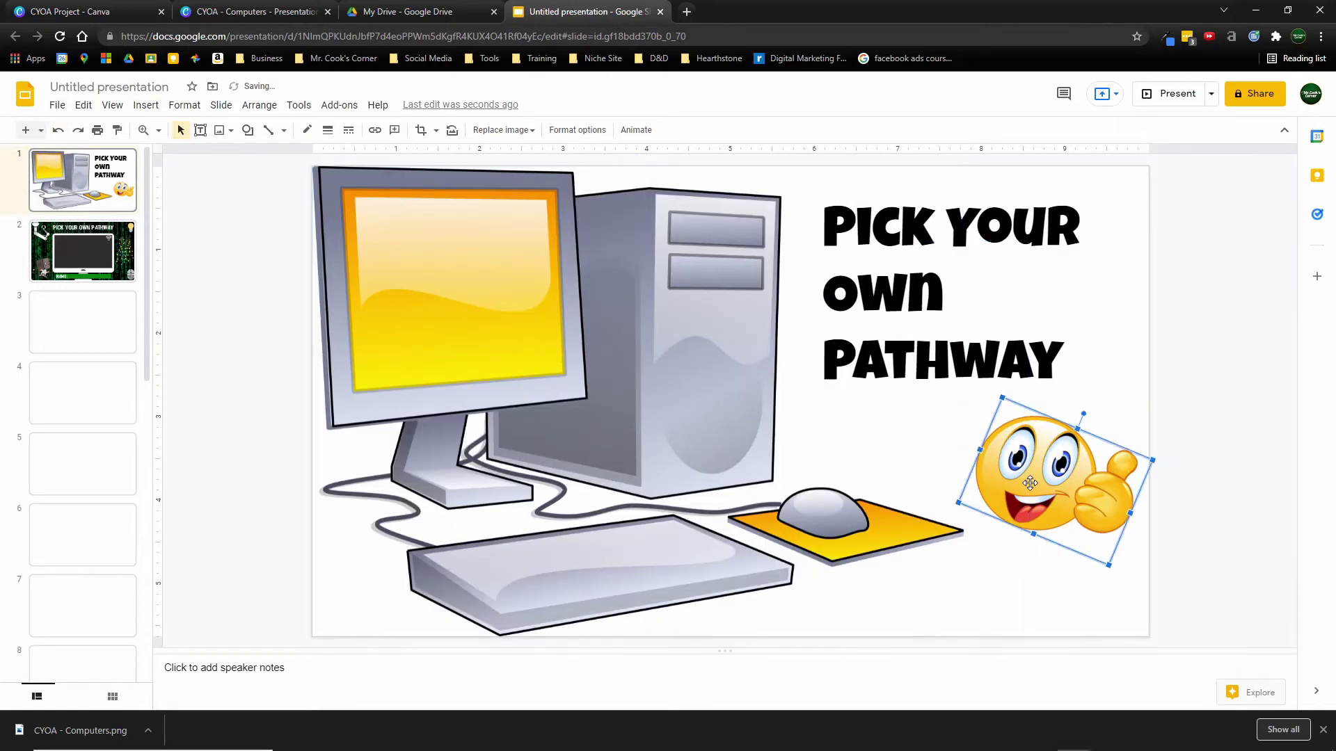
left_click(1234, 333)
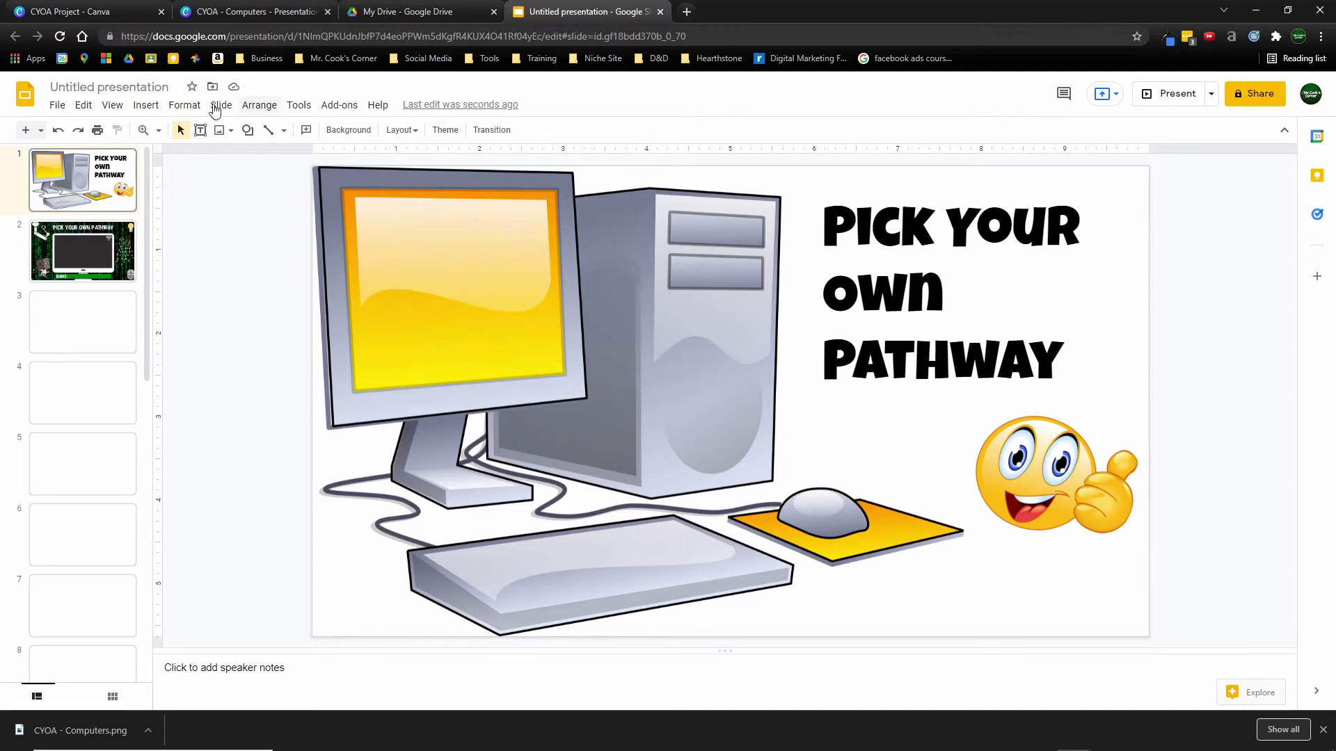
key("ctrl+y")
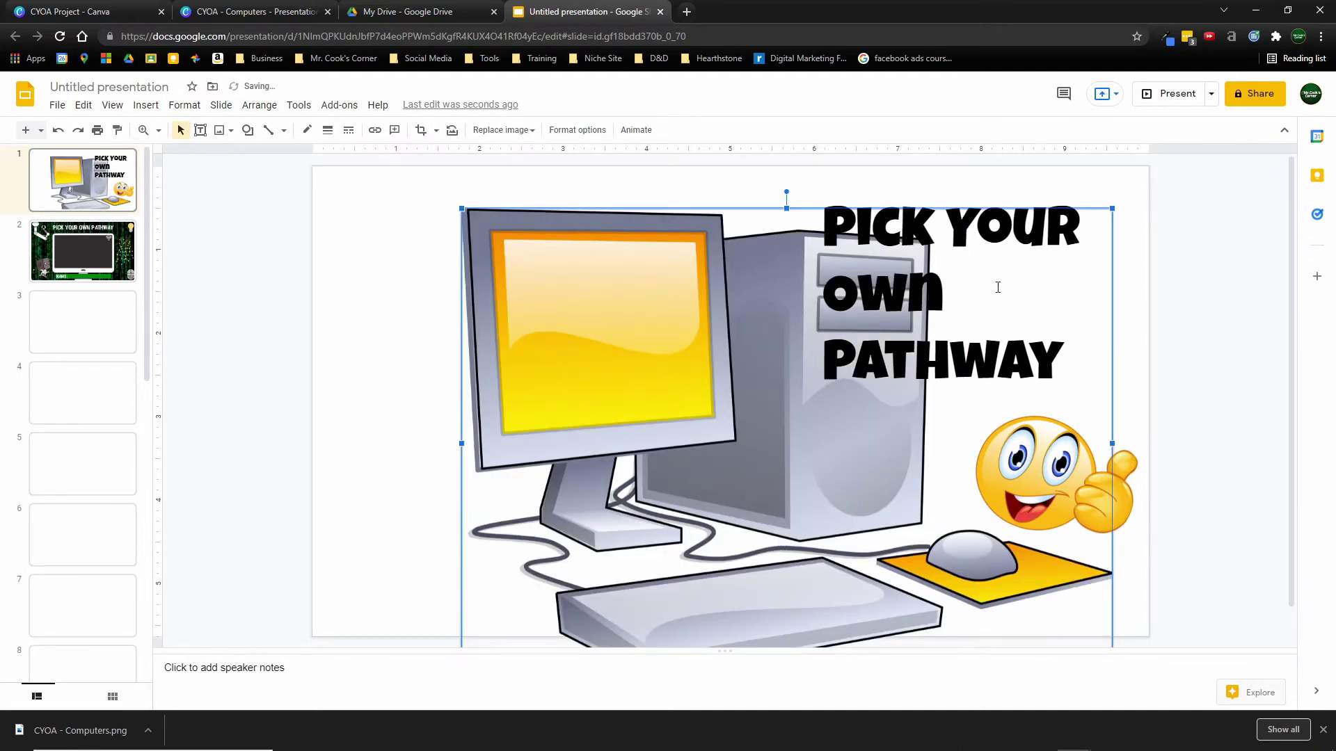
left_click(1010, 169)
left_click_drag(597, 411, 432, 377)
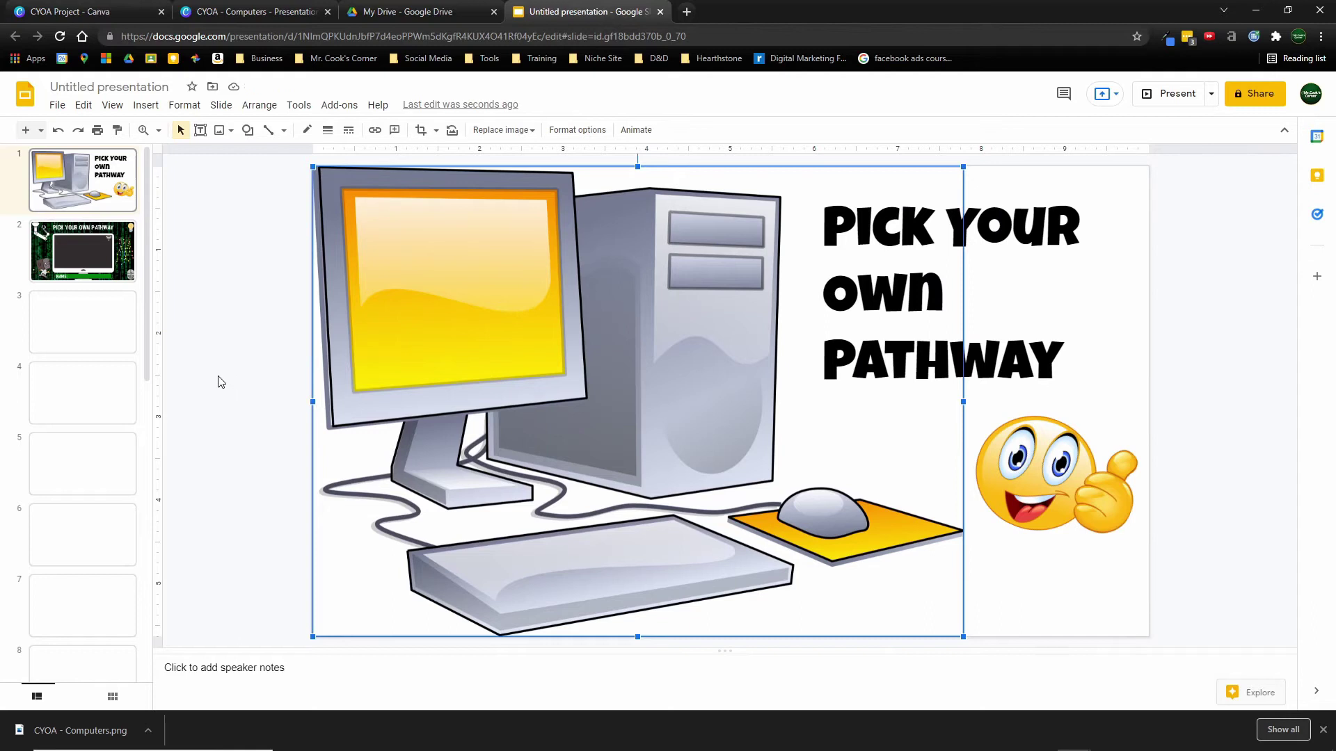
right_click(458, 306)
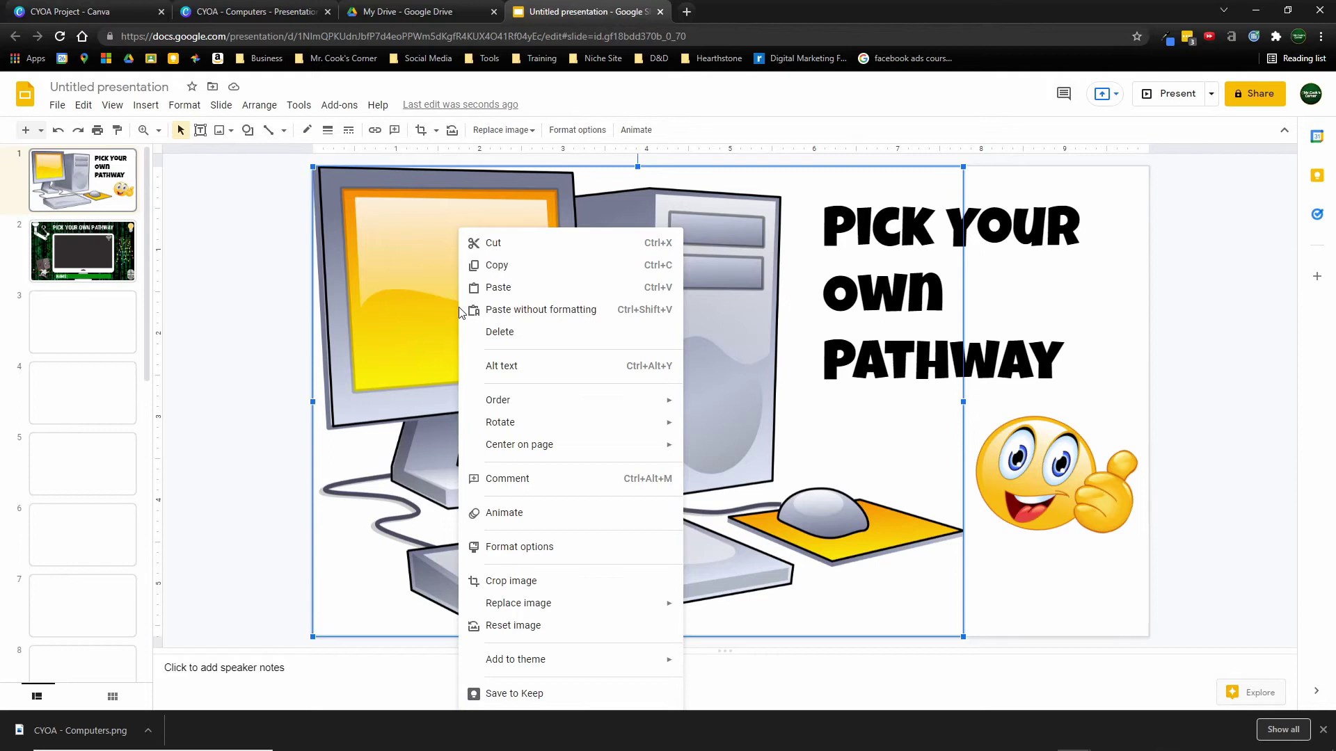
left_click(263, 261)
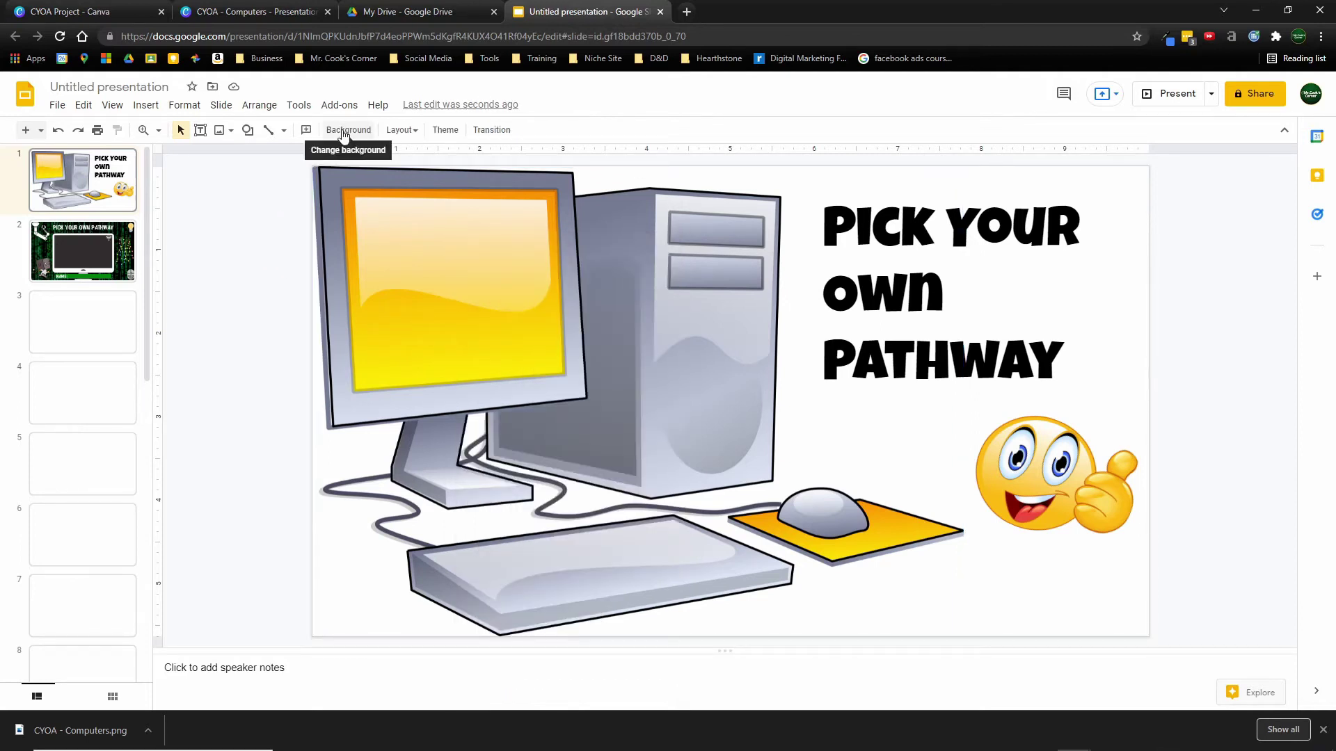
Step: In the CYOA - Computers Canva design, inspect page 1's title, graphics and NAME bar
left_click(251, 11)
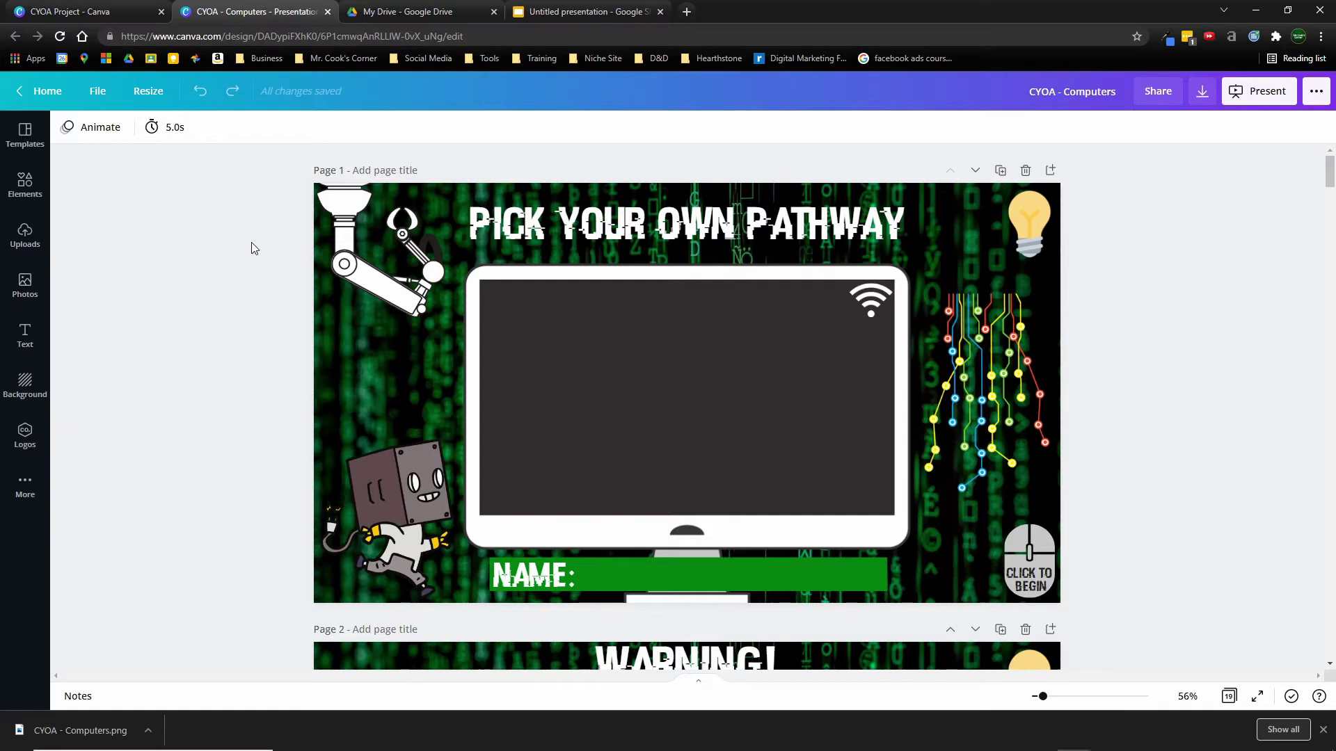
left_click(551, 233)
left_click(417, 285)
left_click(577, 354)
left_click(366, 503)
left_click(595, 574)
left_click(974, 376)
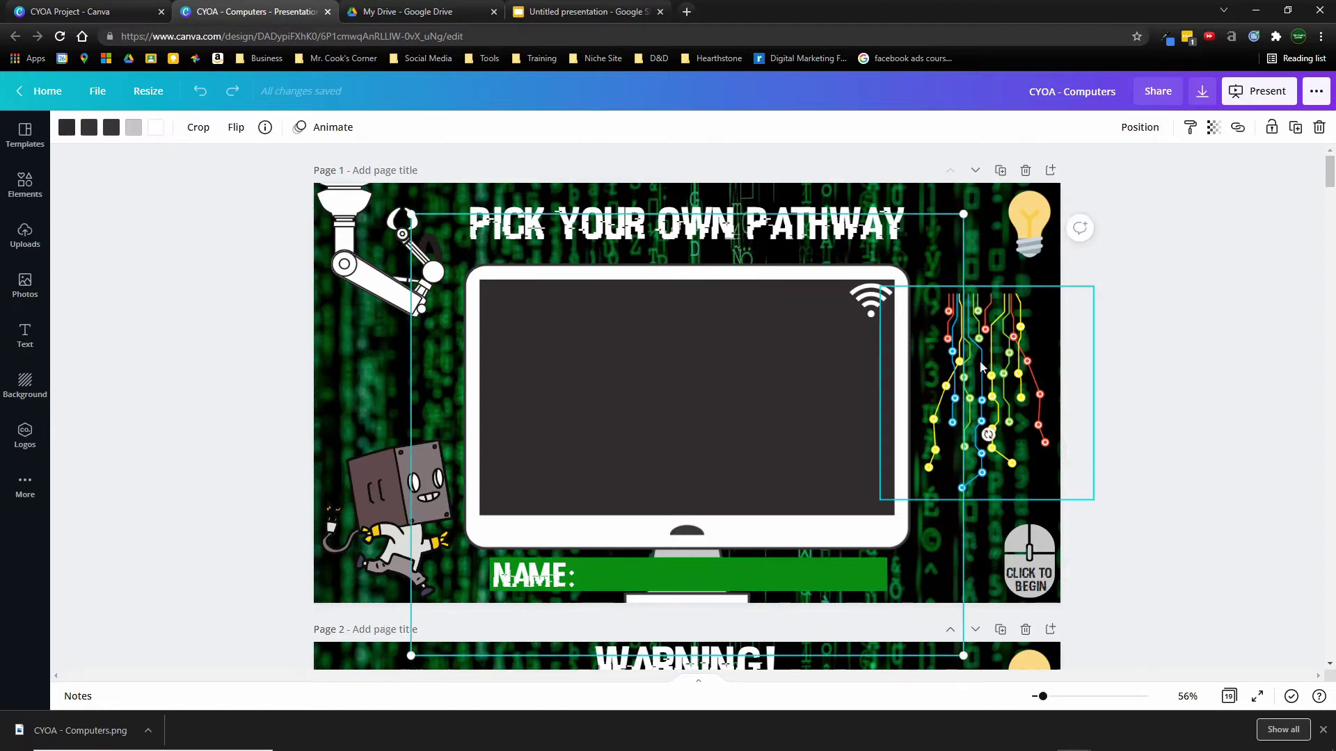
left_click(1030, 257)
left_click(1194, 308)
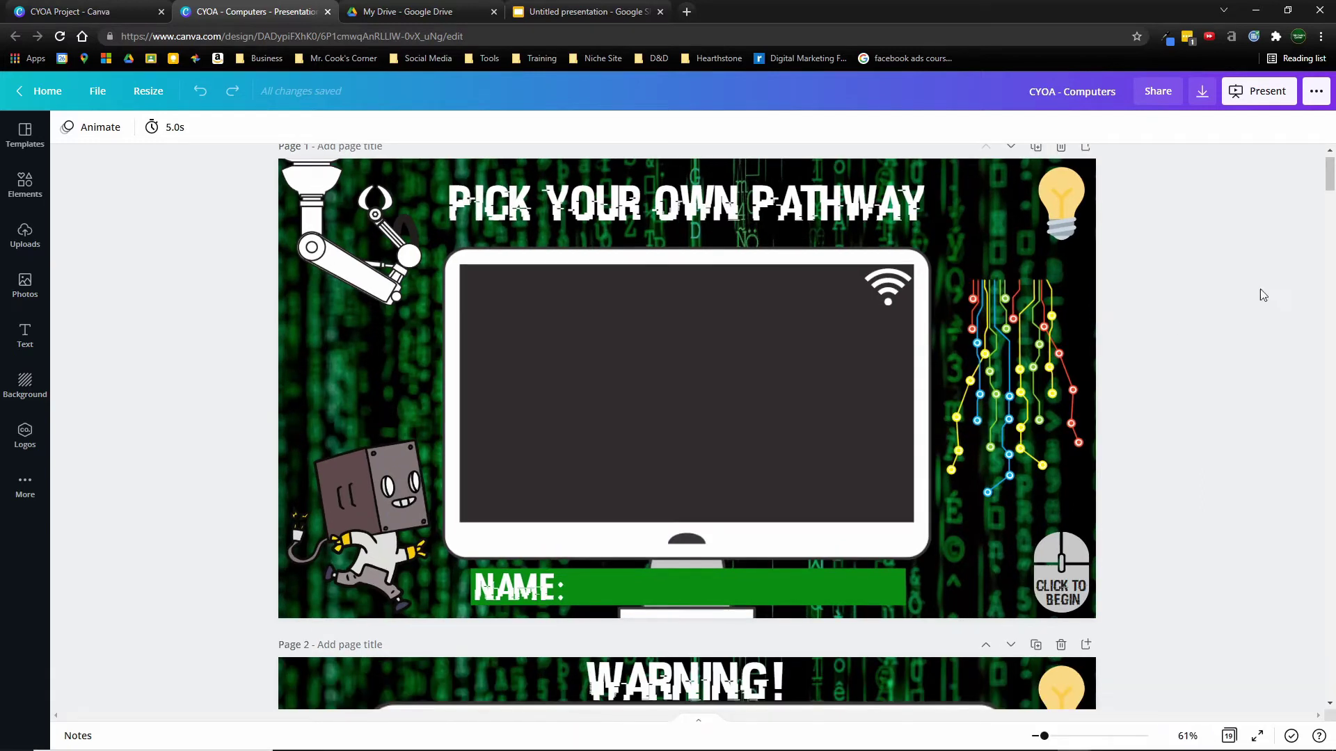
Step: Open Canva's download panel, view the file type list, then return to Google Slides
left_click(1202, 97)
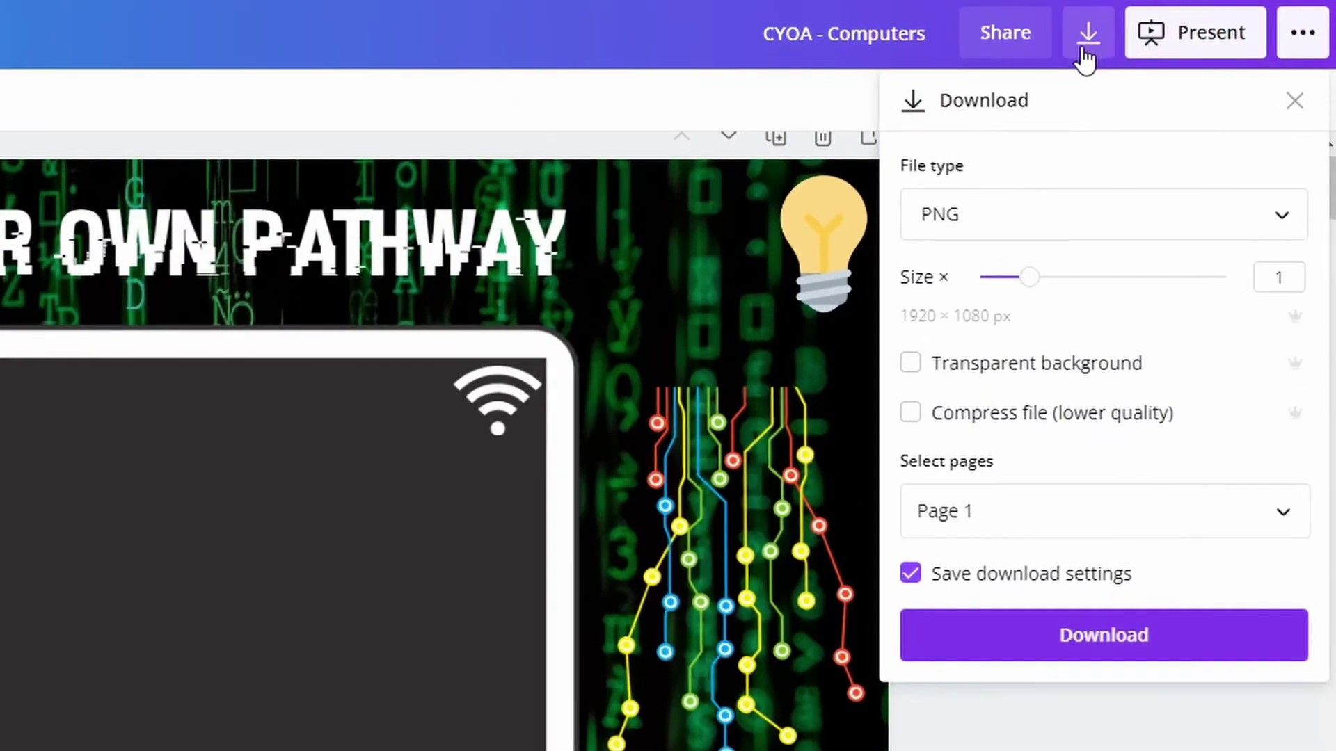
left_click(1169, 197)
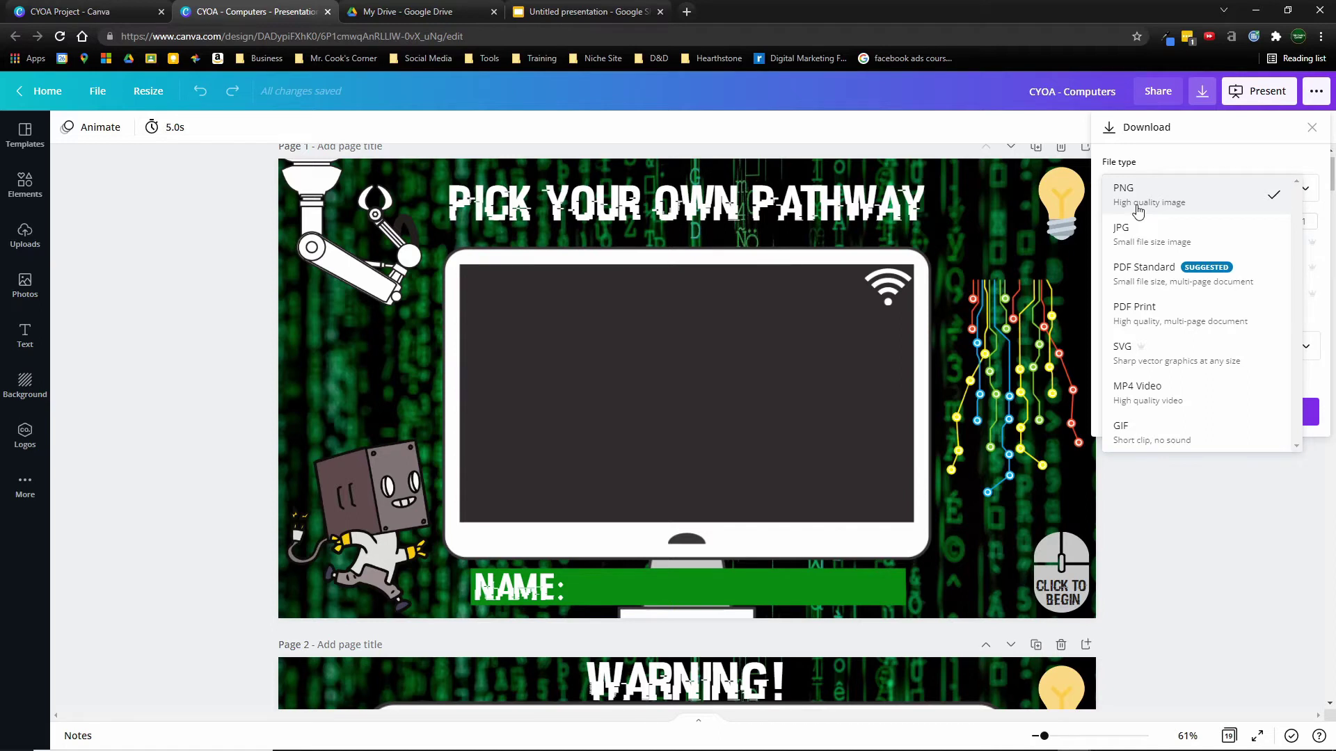
left_click(588, 12)
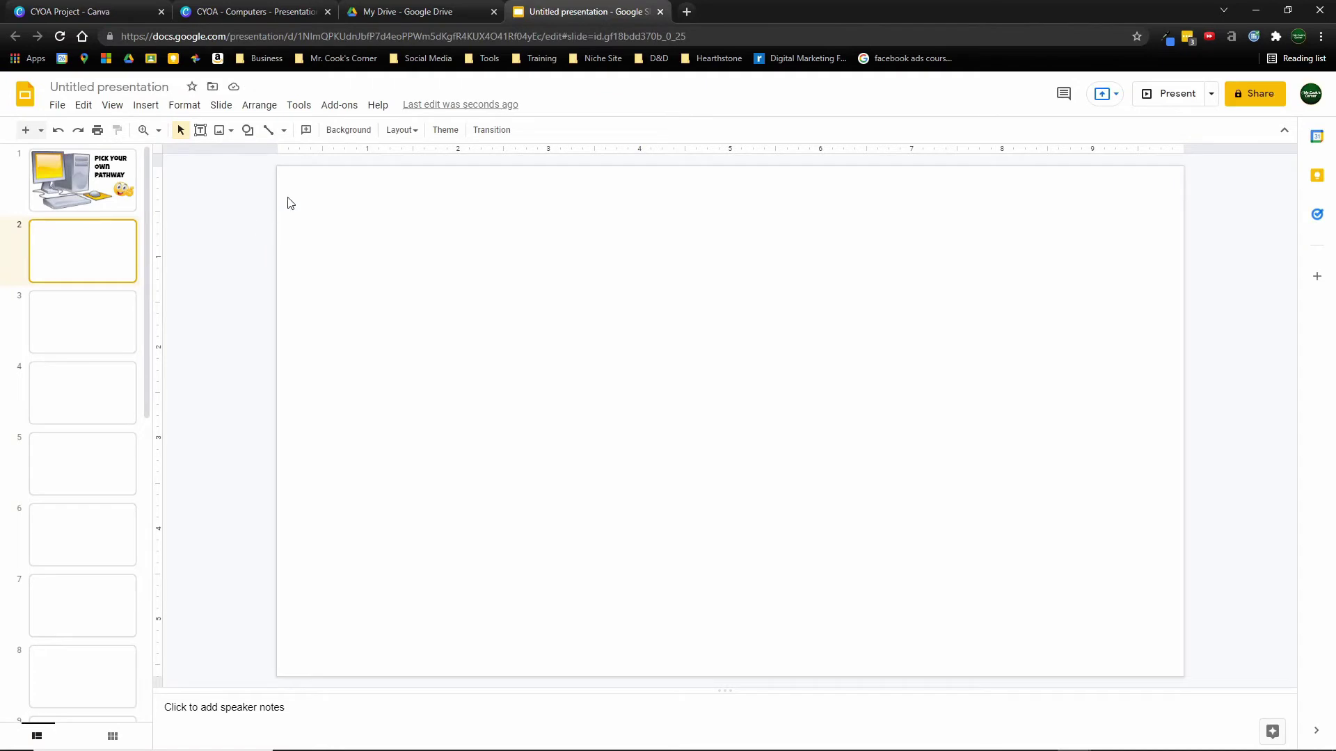
Step: Set slide 2's background to the exported computers PNG image
left_click(352, 132)
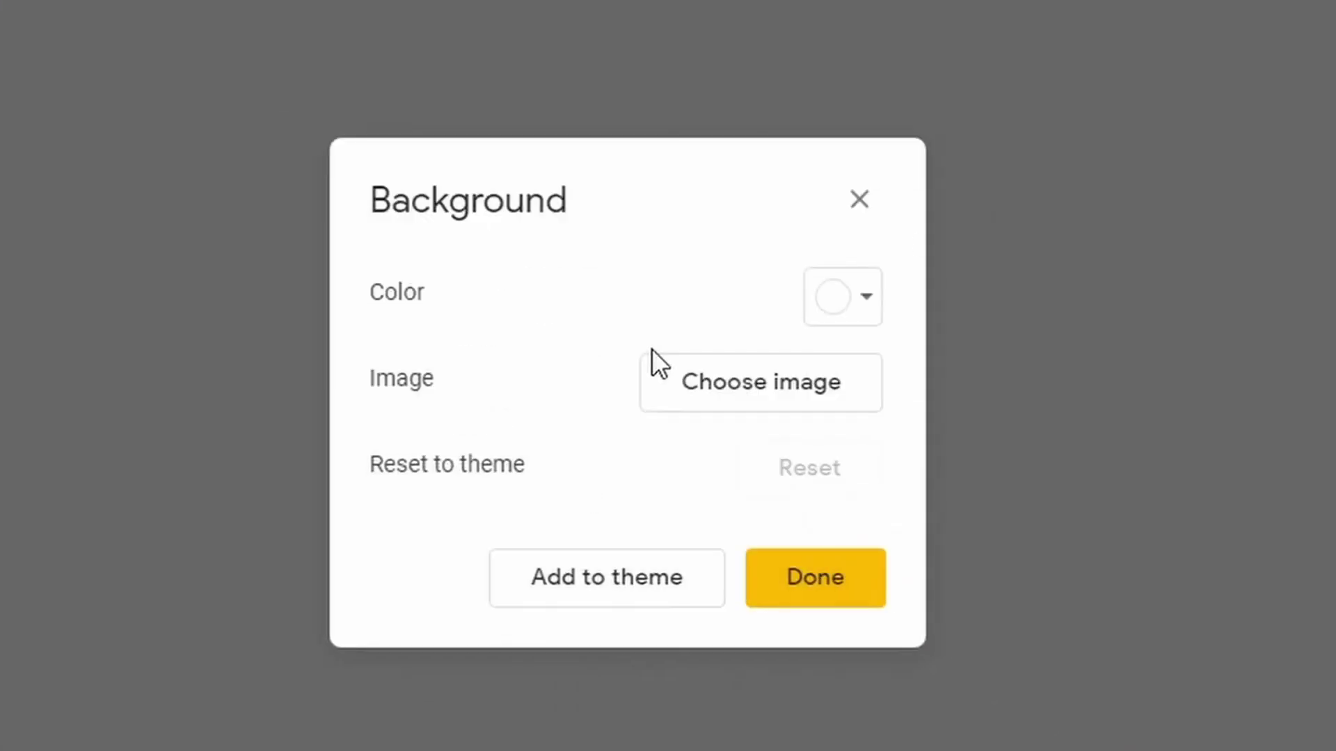
left_click(711, 400)
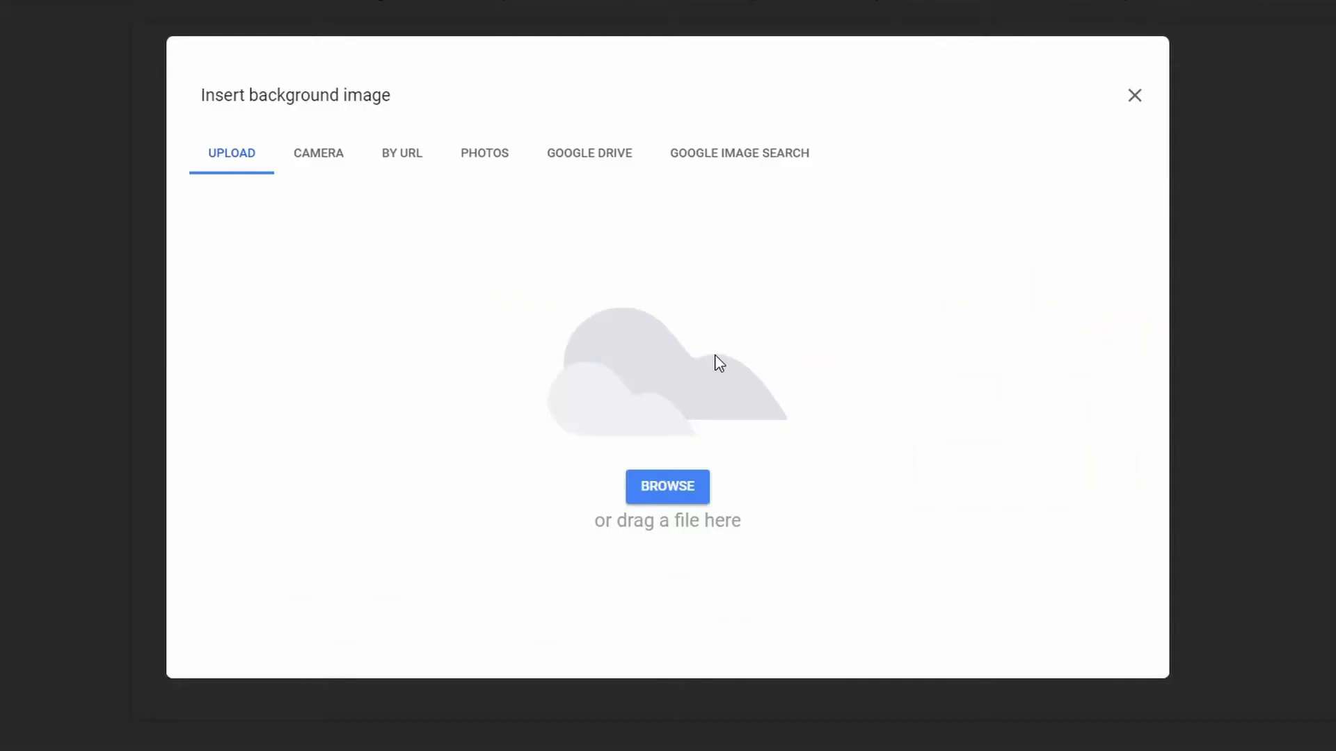
left_click(663, 498)
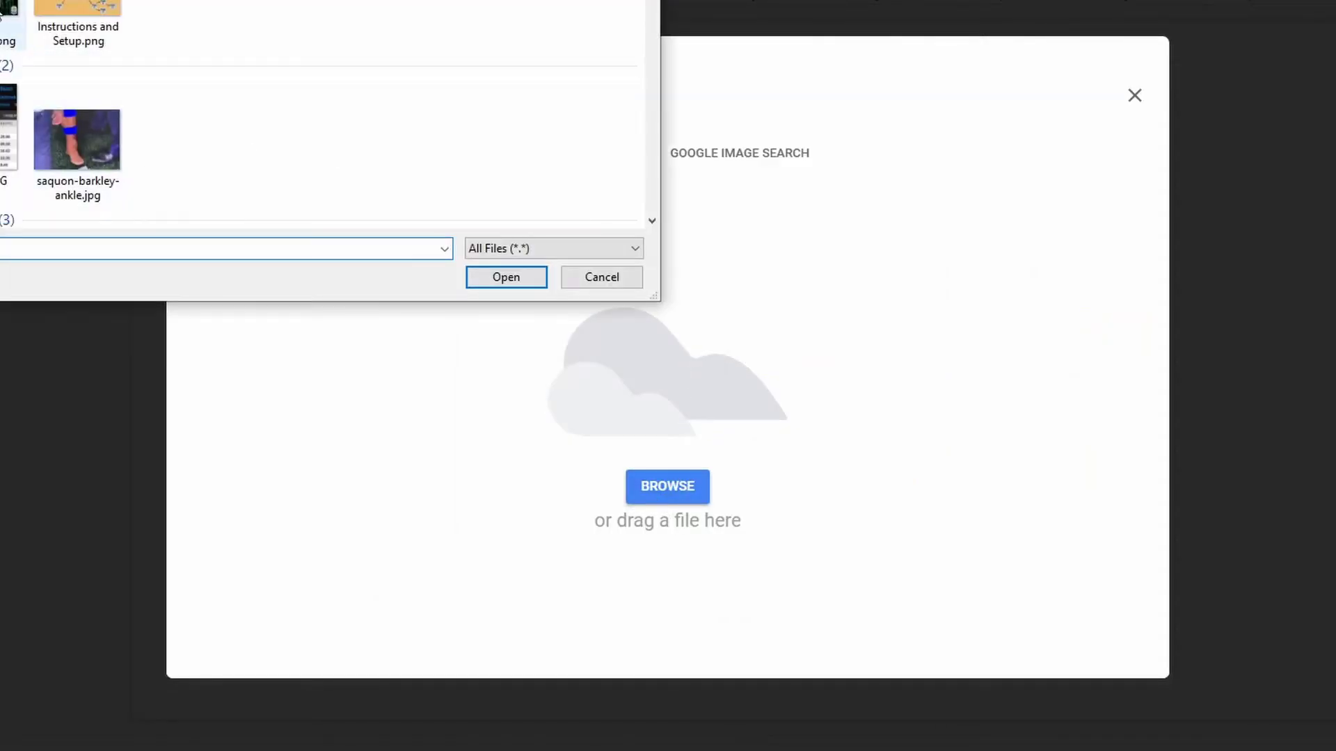
left_click(2, 13)
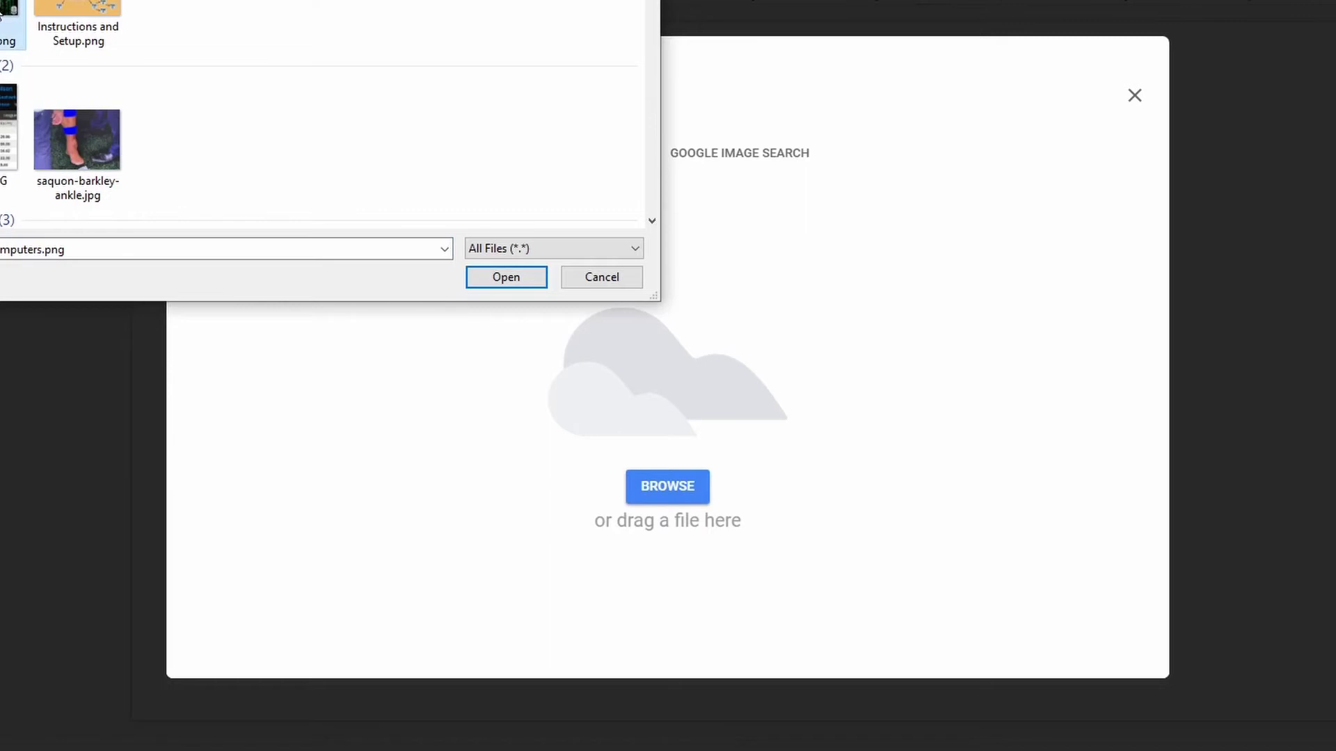
left_click(505, 278)
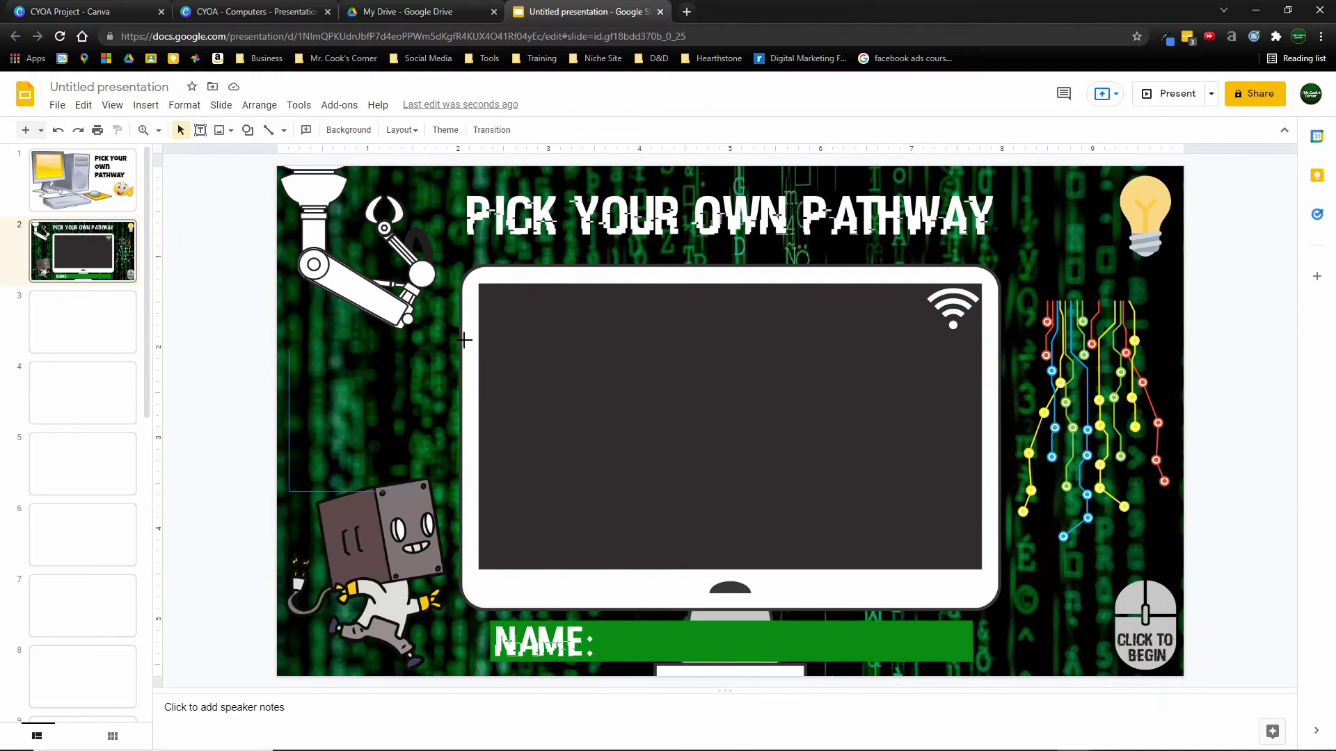
Step: Check that the new background image cannot be selected or grabbed
right_click(304, 201)
left_click(630, 344)
left_click_drag(550, 251, 805, 432)
left_click_drag(832, 373, 971, 464)
left_click_drag(395, 256, 704, 338)
Step: Draw an empty text box near the top of the slide
left_click(146, 106)
left_click(171, 149)
left_click_drag(394, 221, 706, 261)
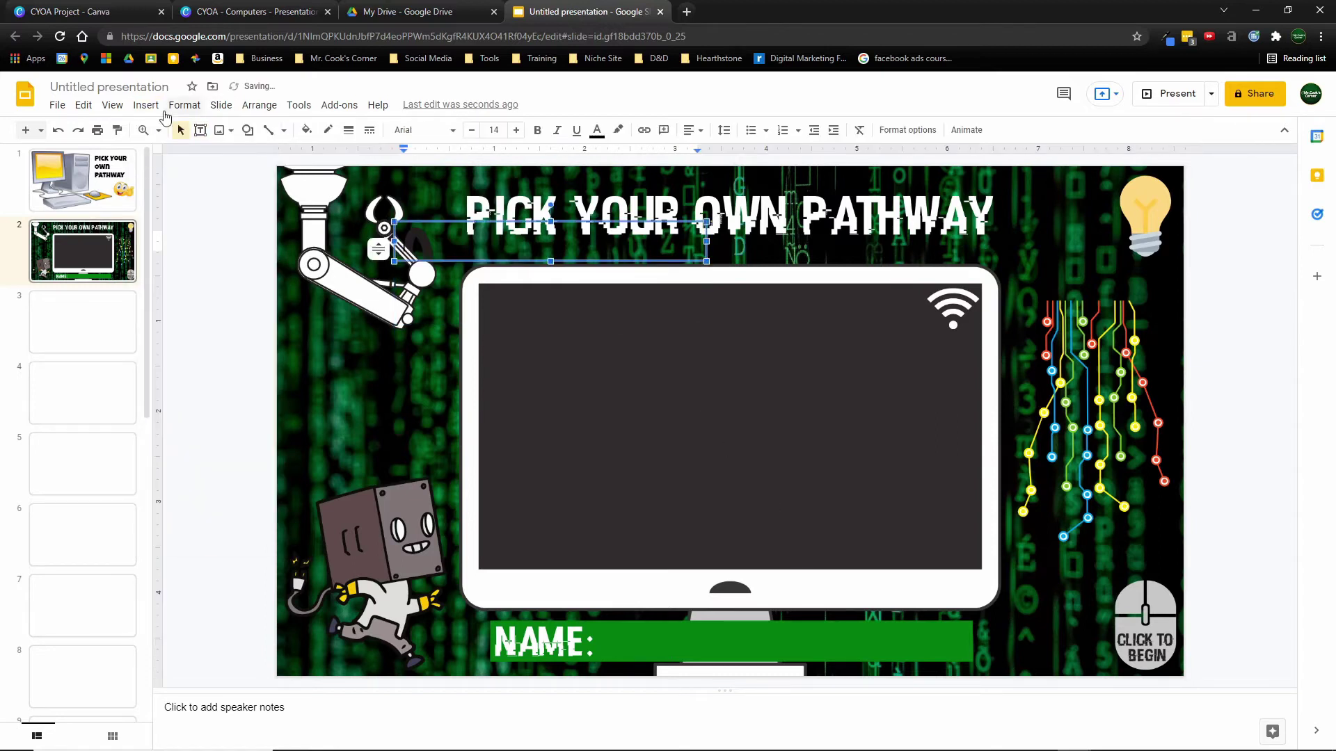
left_click(572, 328)
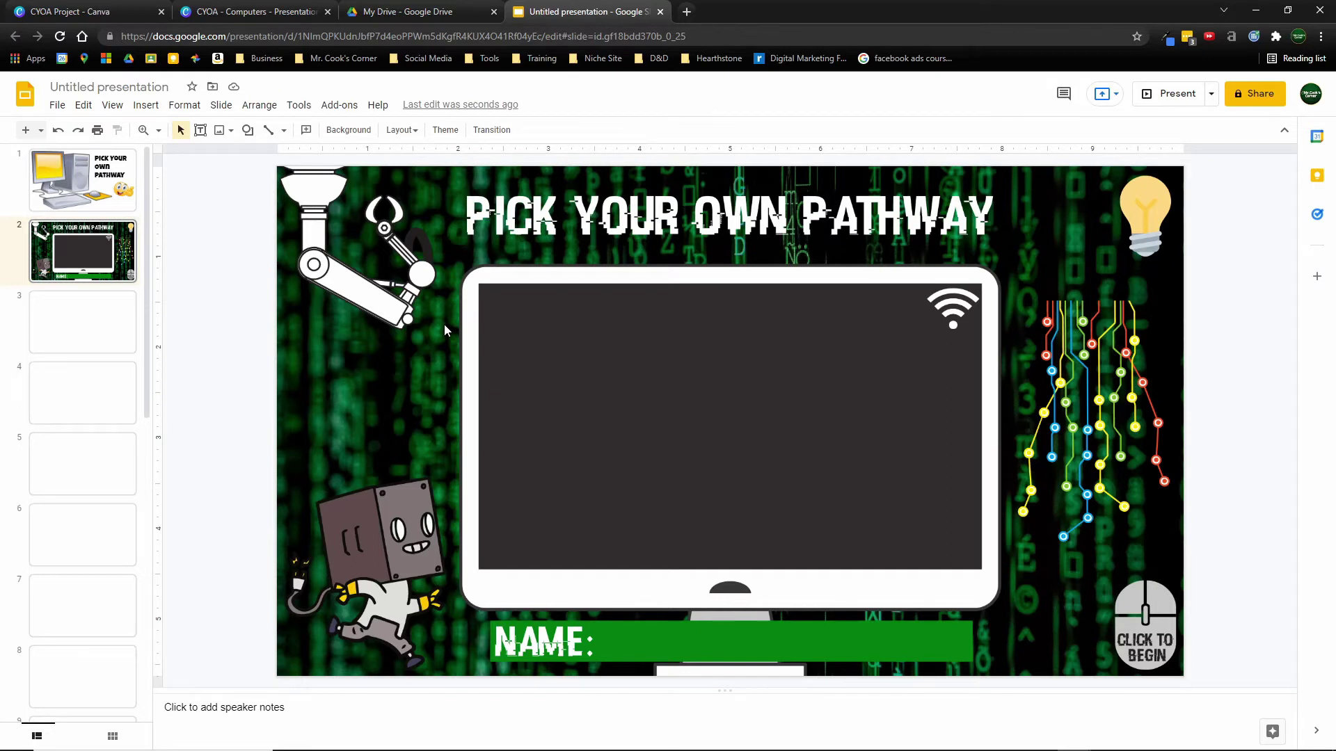
left_click_drag(345, 220, 710, 386)
left_click(855, 339)
key("ctrl+2")
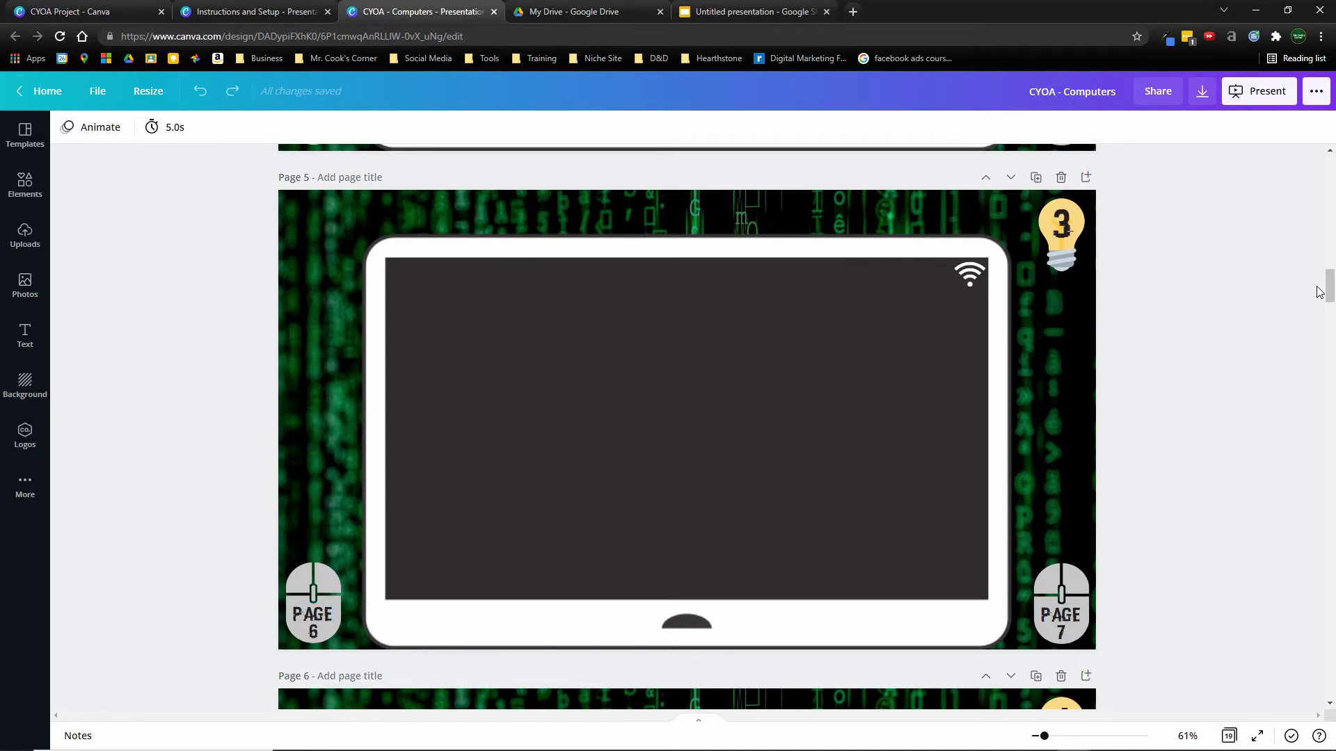
Step: Scroll to page 18 in Canva, open Download options, then return to Google Slides
left_click_drag(1324, 291, 1323, 654)
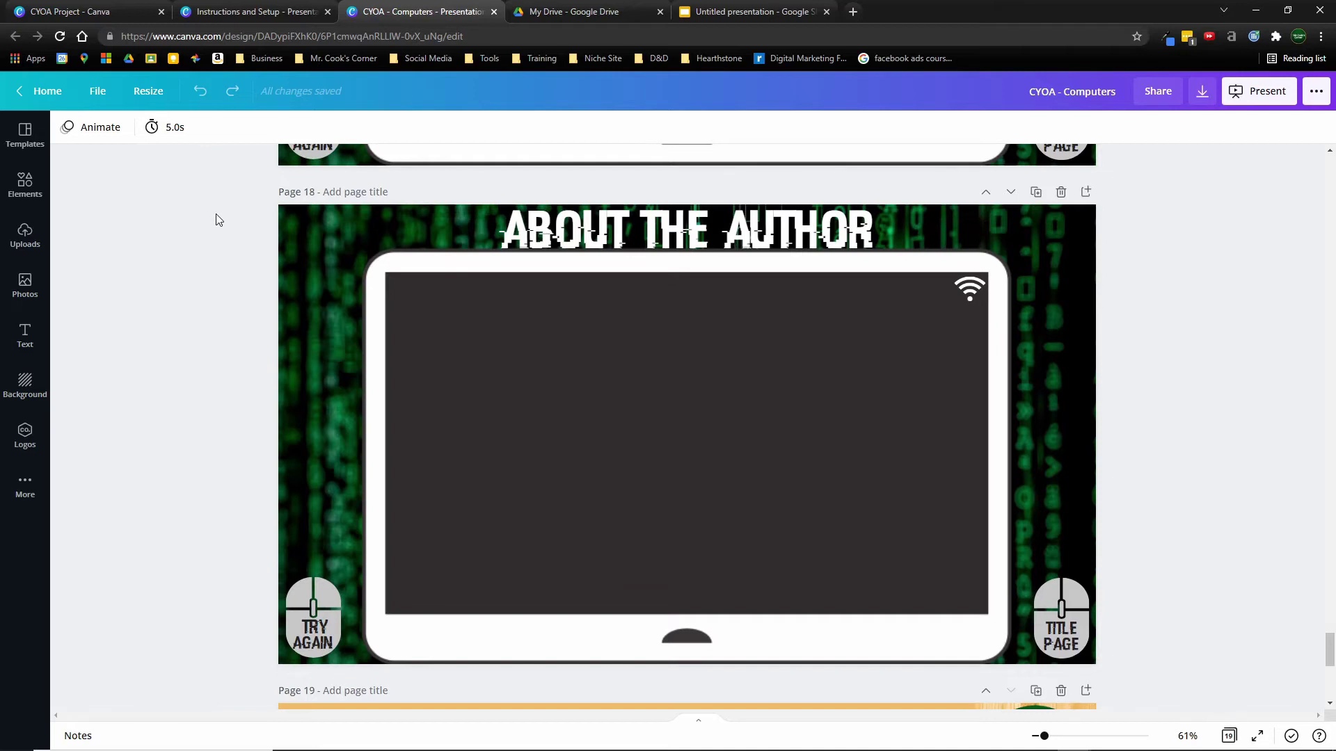
left_click(1203, 91)
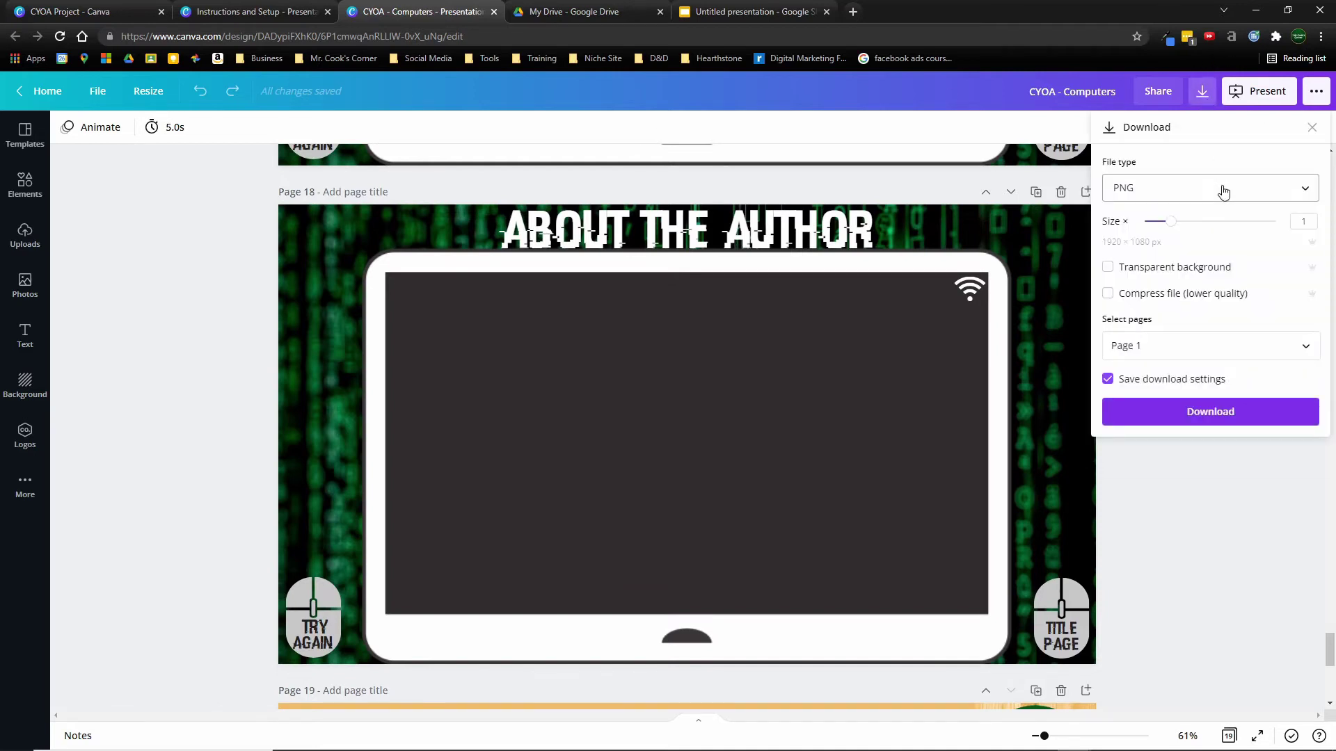
left_click(751, 11)
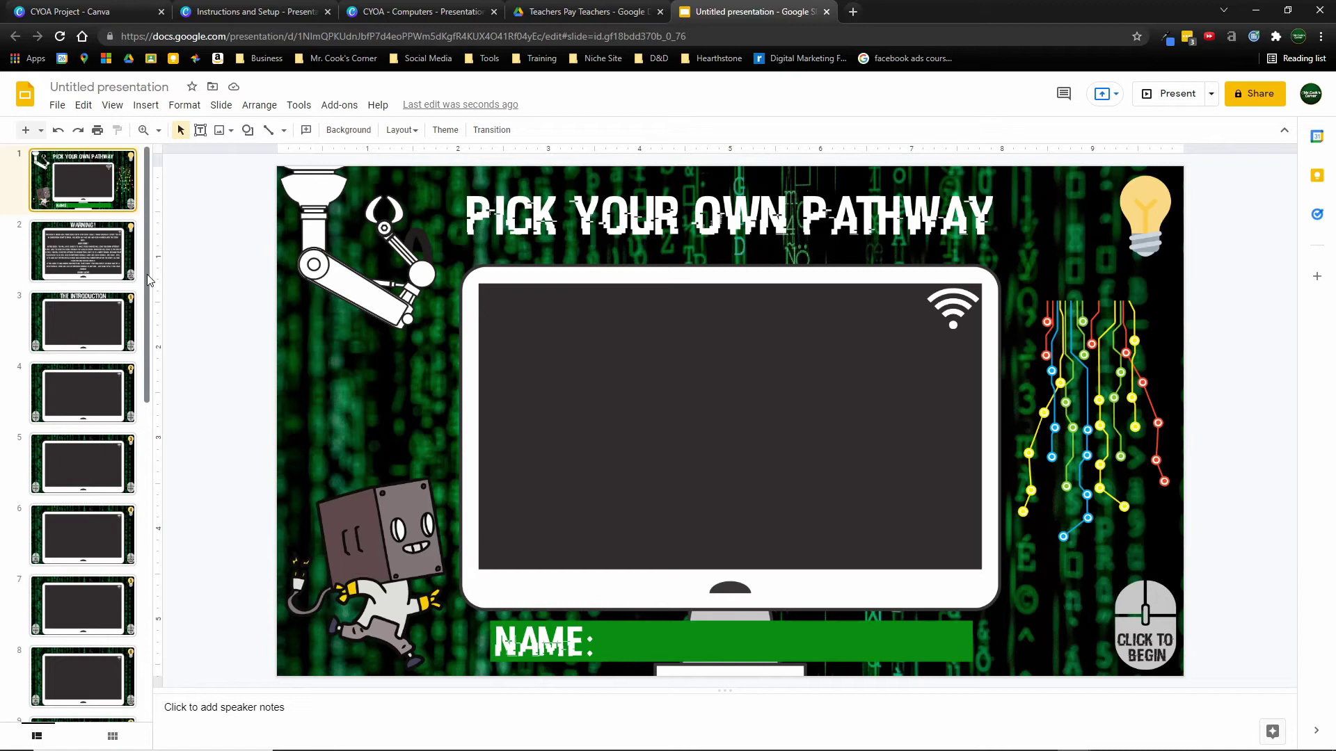
Step: Browse the imported story slides from WARNING! to the TRY AGAIN slide and back
left_click_drag(148, 279, 170, 250)
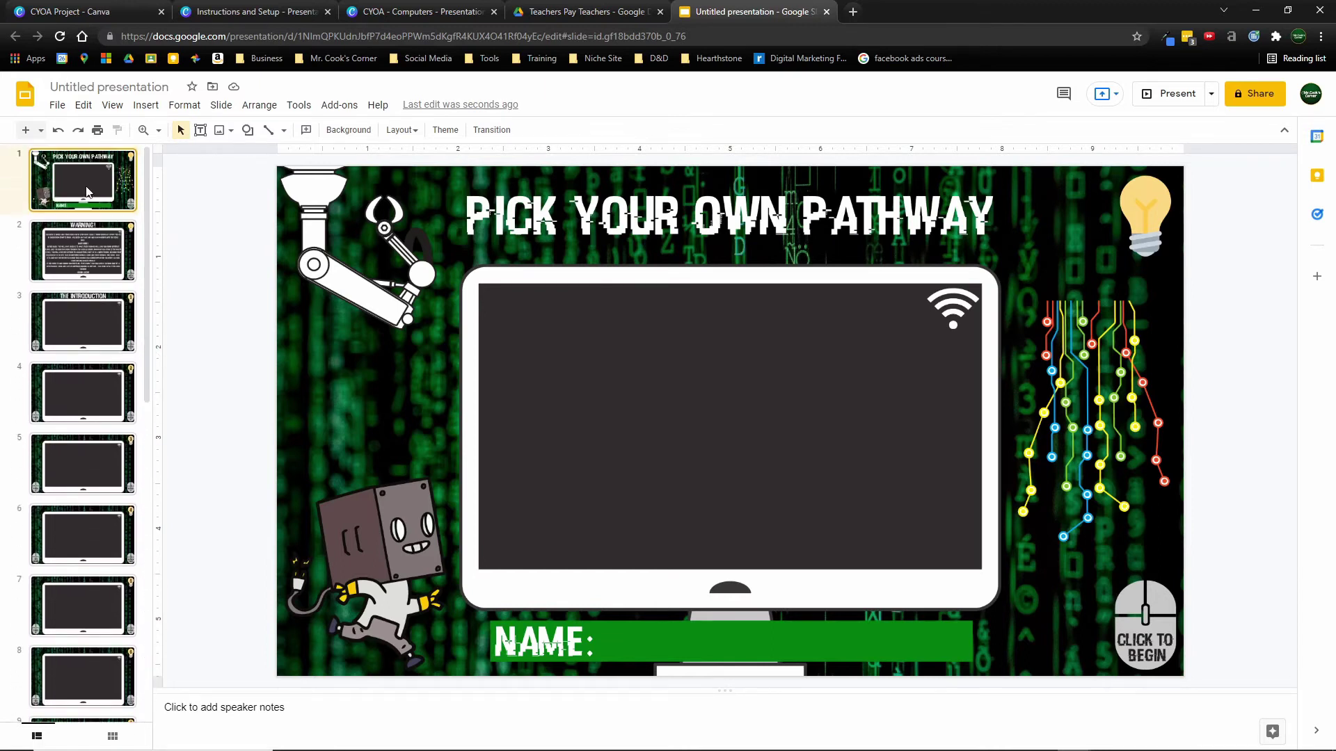
left_click(82, 252)
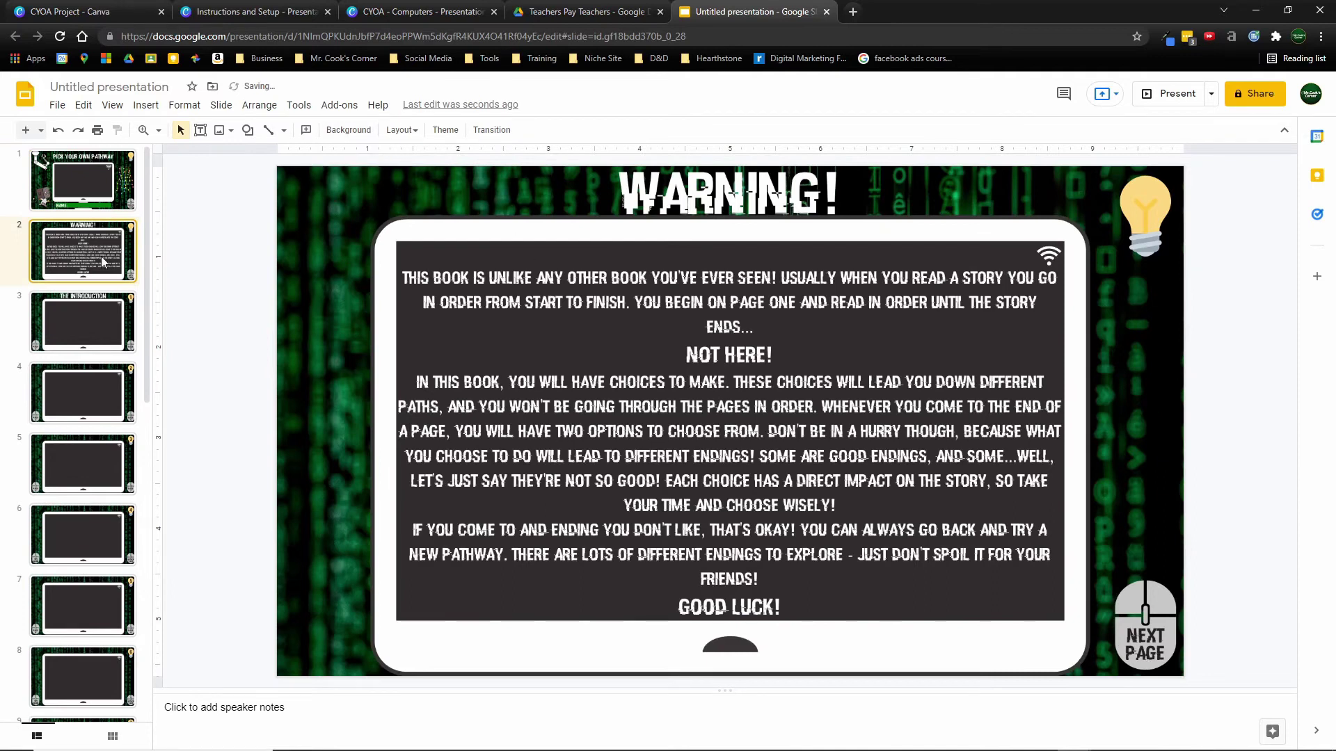
left_click(104, 322)
left_click(106, 388)
left_click(100, 444)
left_click(98, 512)
left_click(96, 623)
left_click(89, 668)
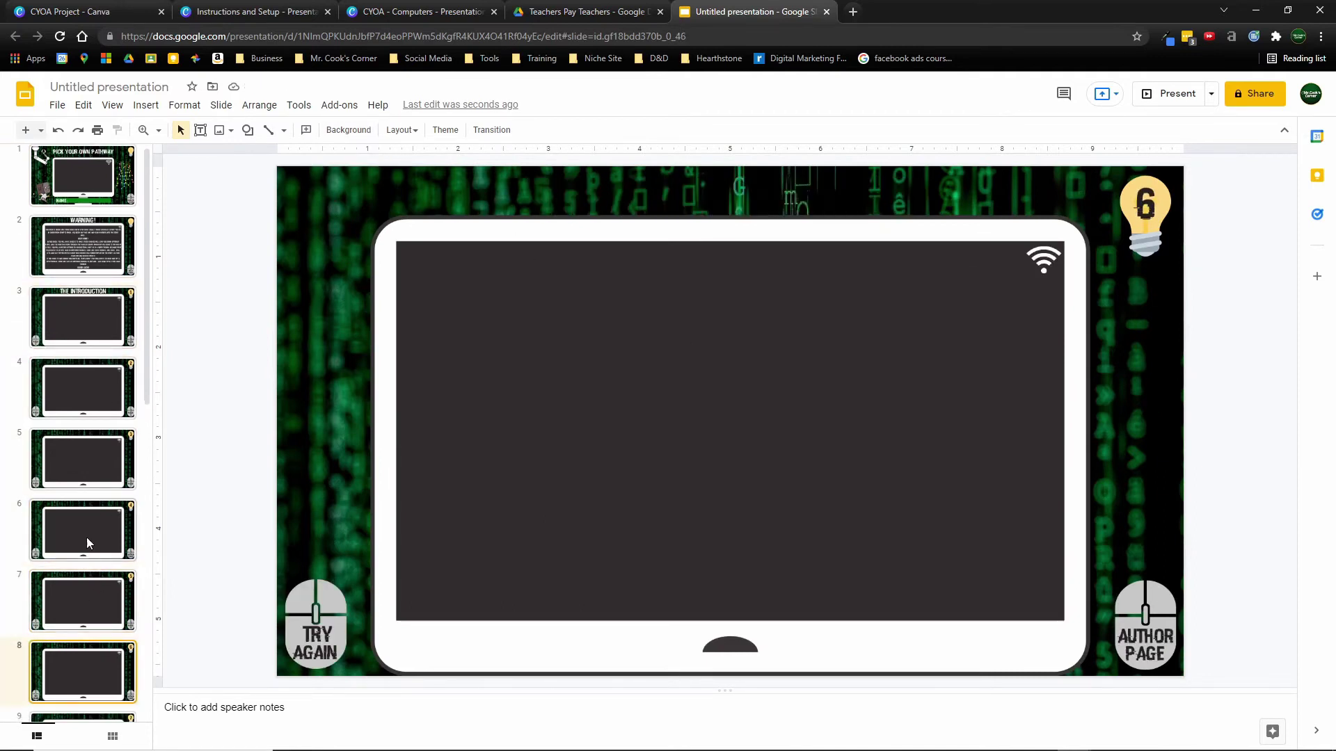
left_click(86, 537)
key("Up")
key("Up")
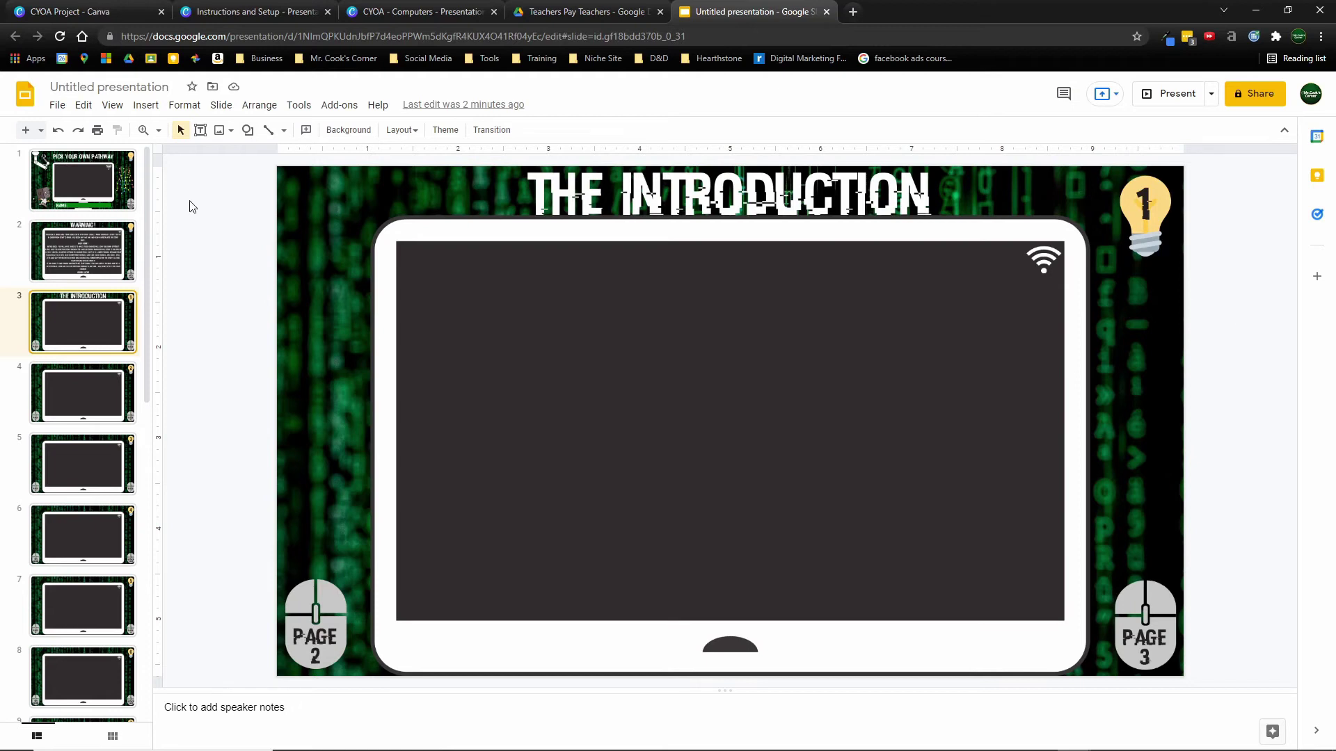
Step: Draw a rectangle over the PAGE 2 button and make its fill transparent
left_click(148, 105)
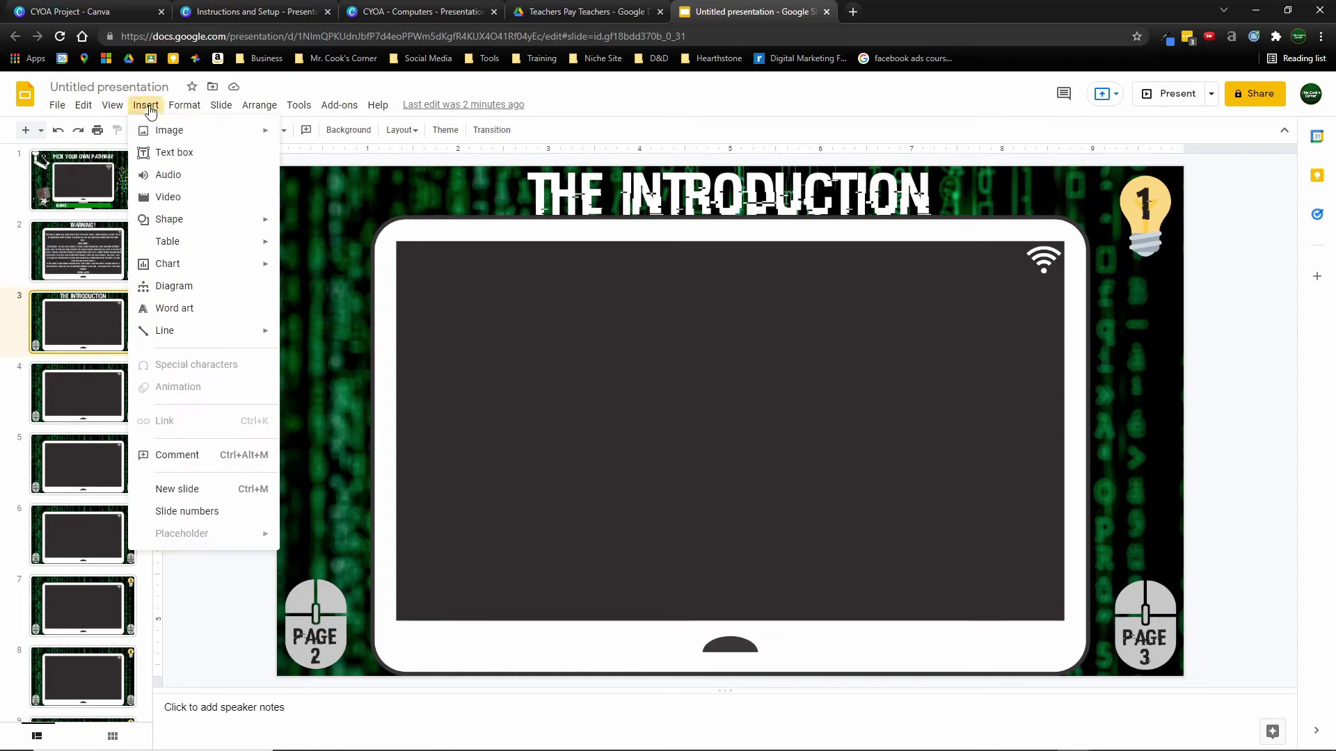
mouse_move(170, 221)
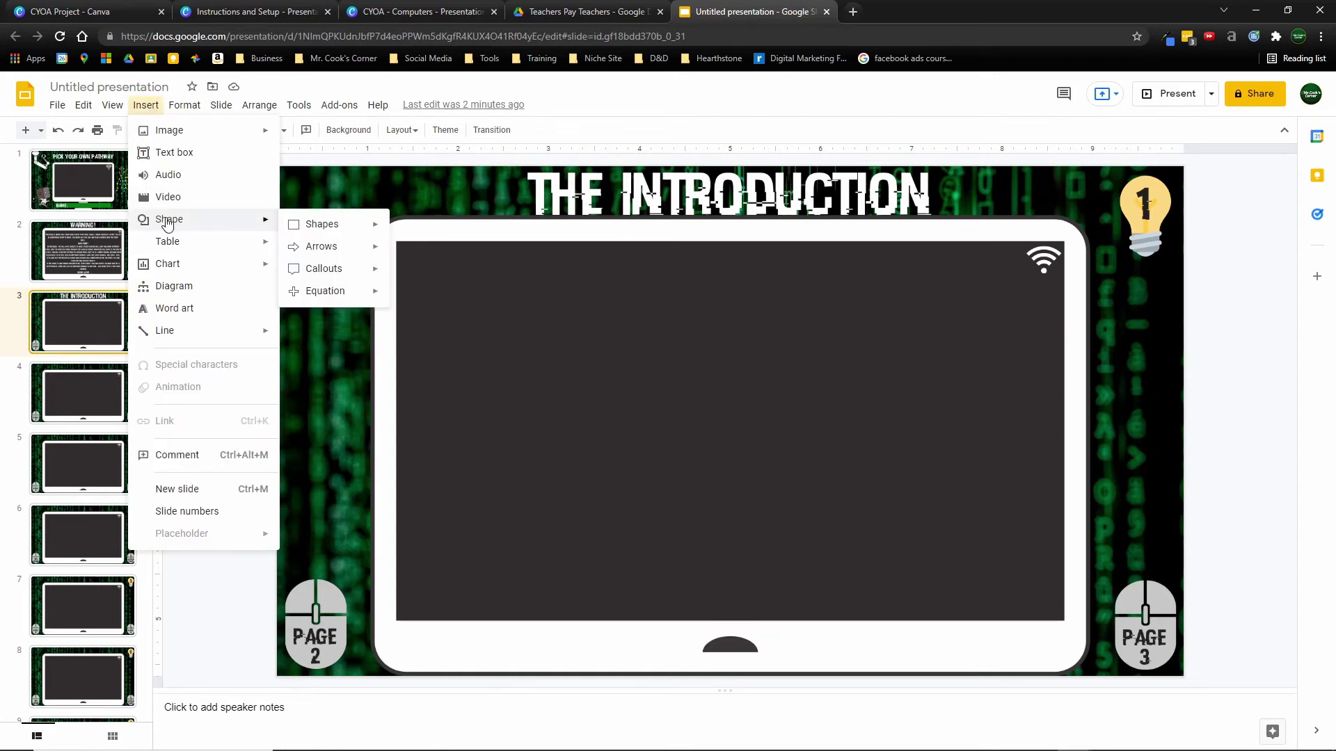
mouse_move(333, 230)
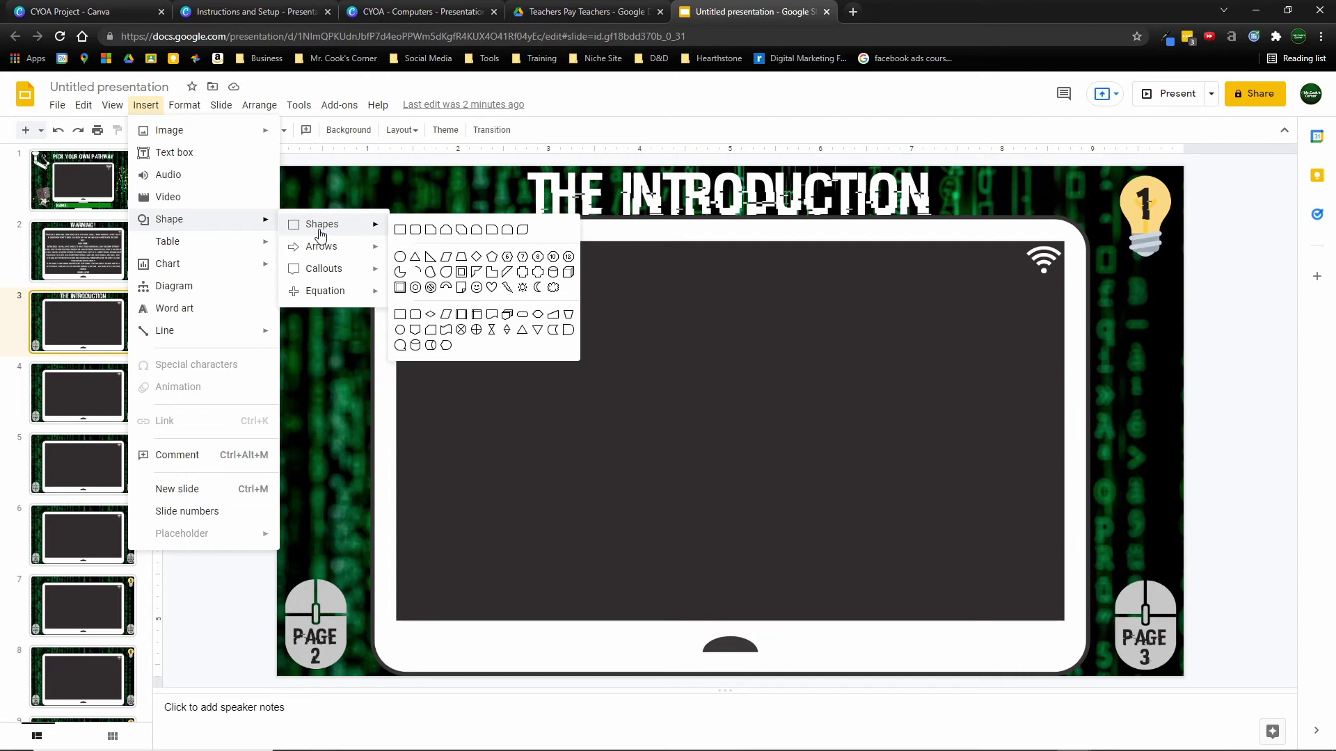
left_click(400, 230)
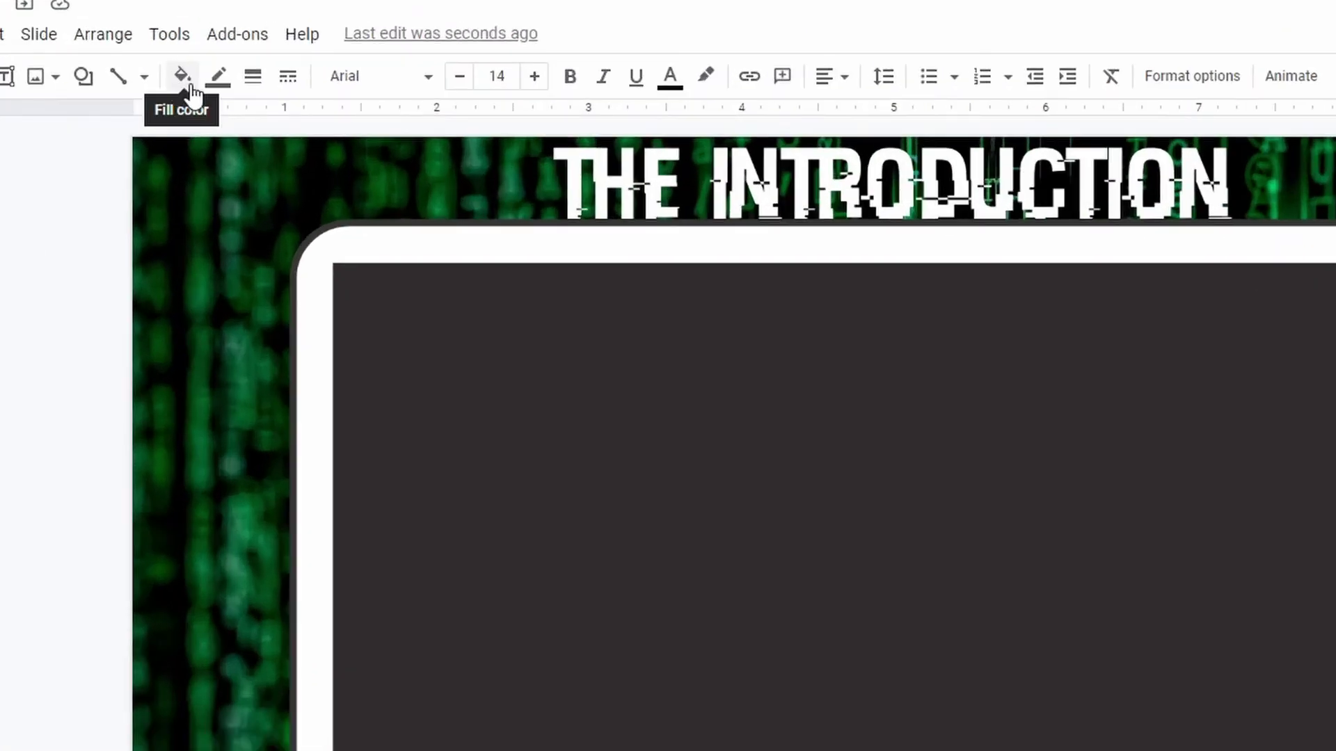
left_click(188, 83)
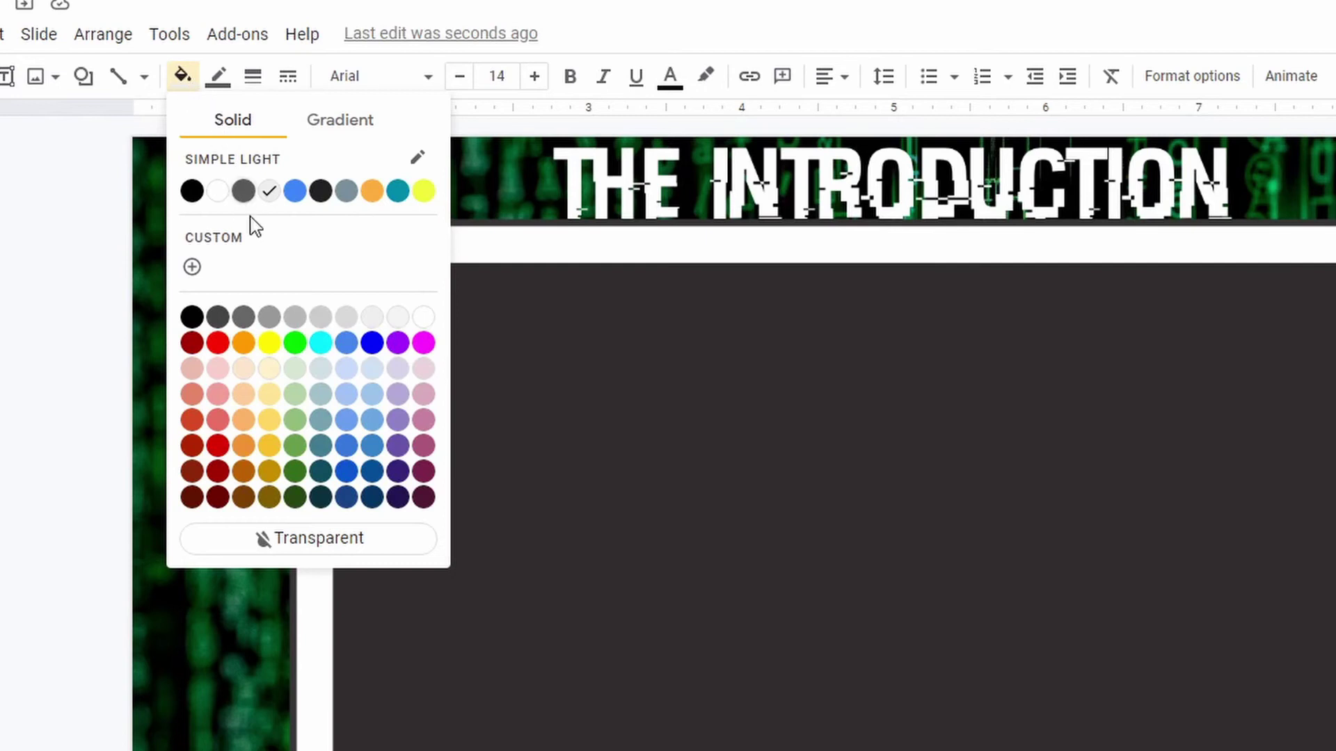
left_click(318, 540)
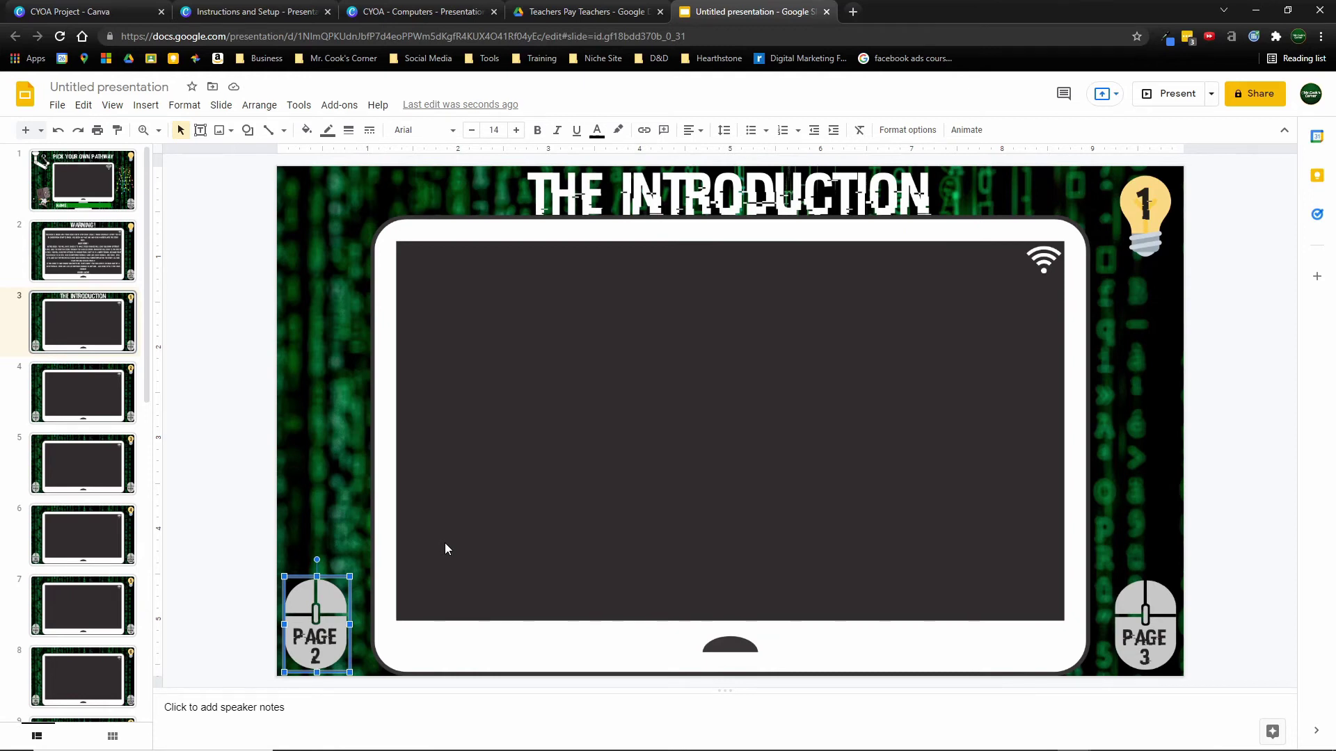
left_click(421, 561)
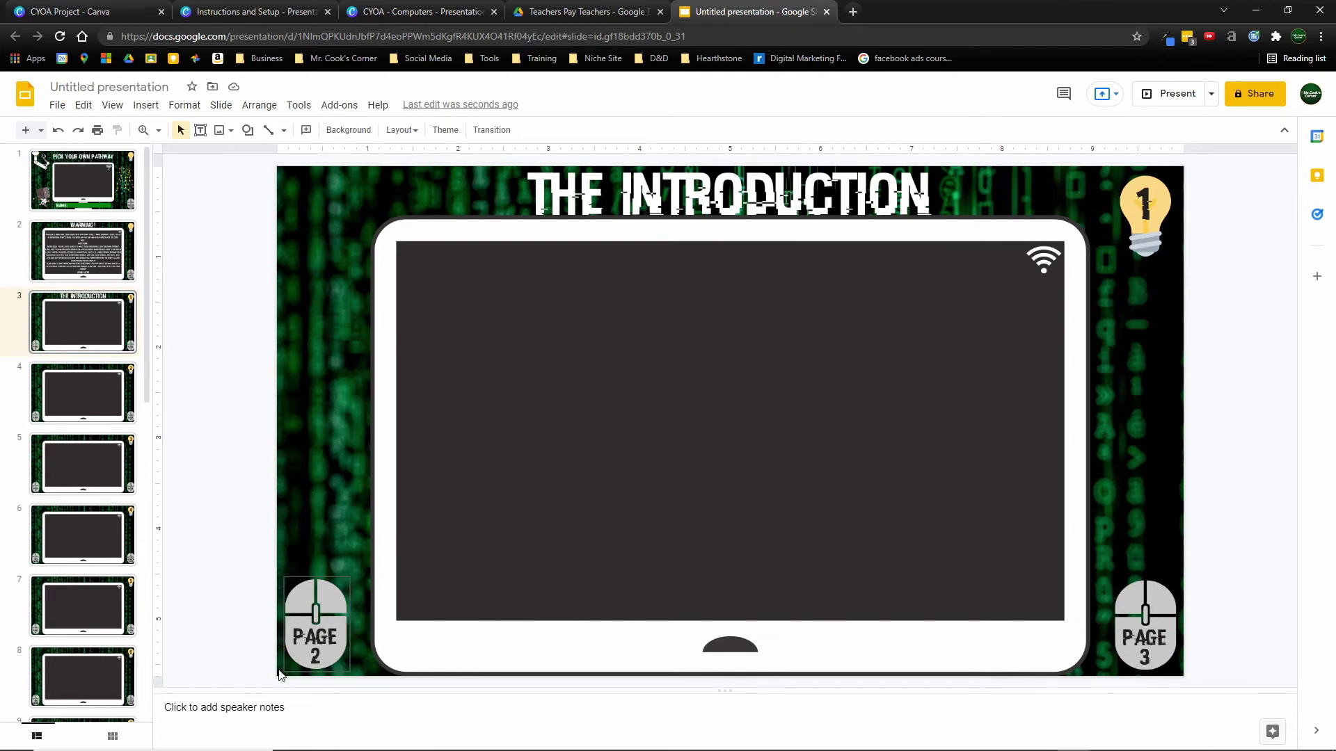
Step: Set the PAGE 2 rectangle's border colour to transparent
left_click(331, 591)
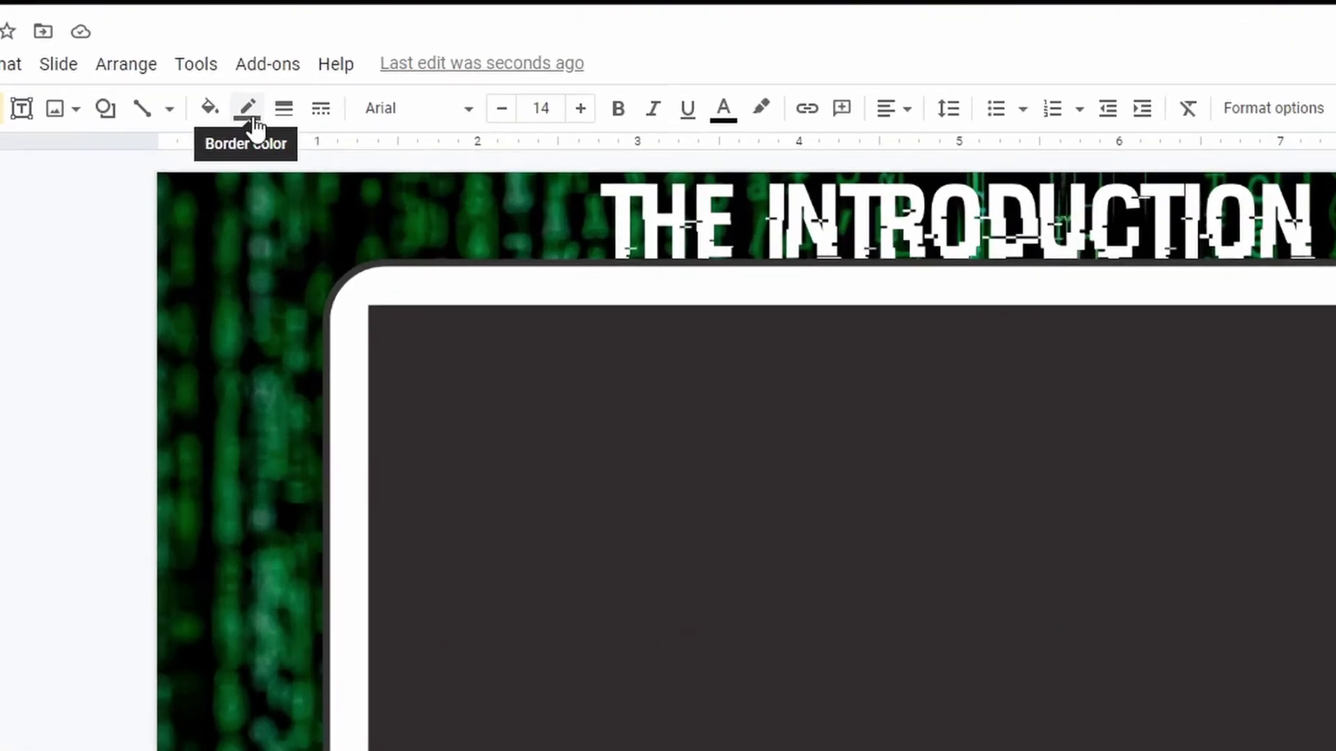
left_click(249, 109)
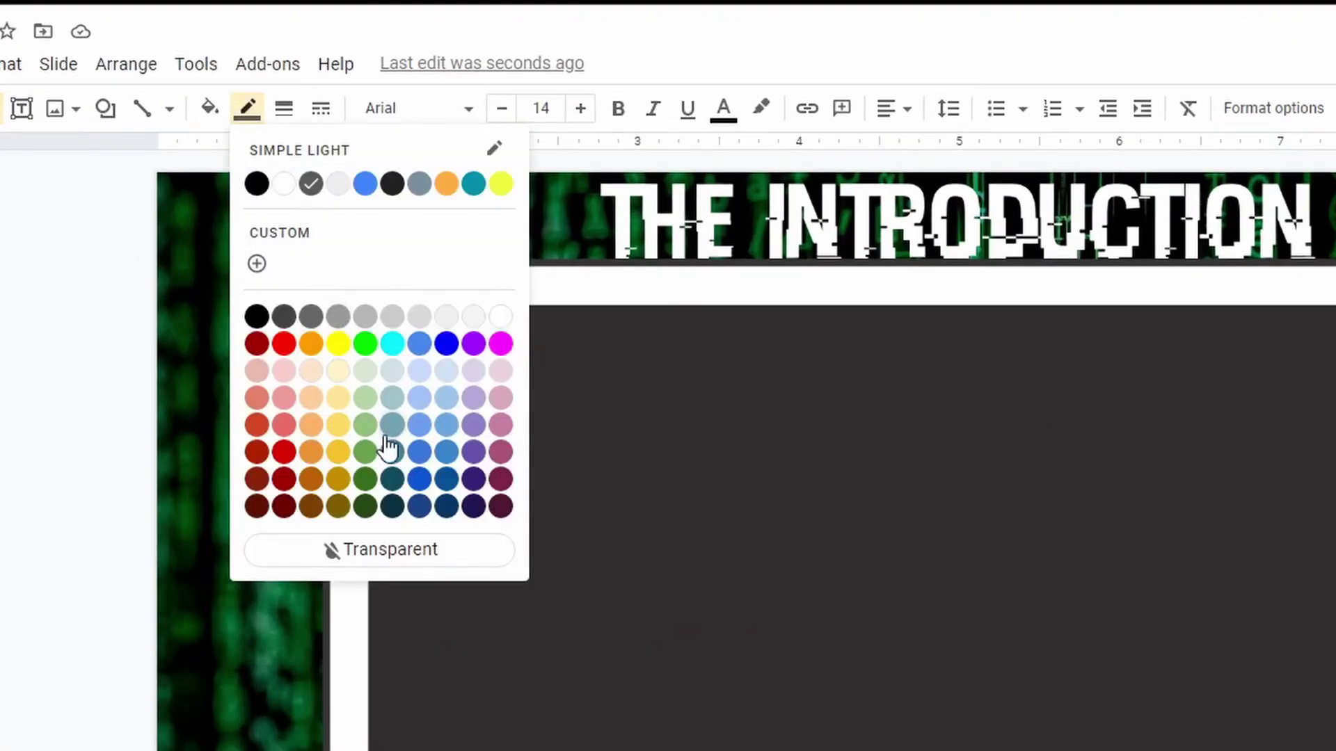
left_click(376, 551)
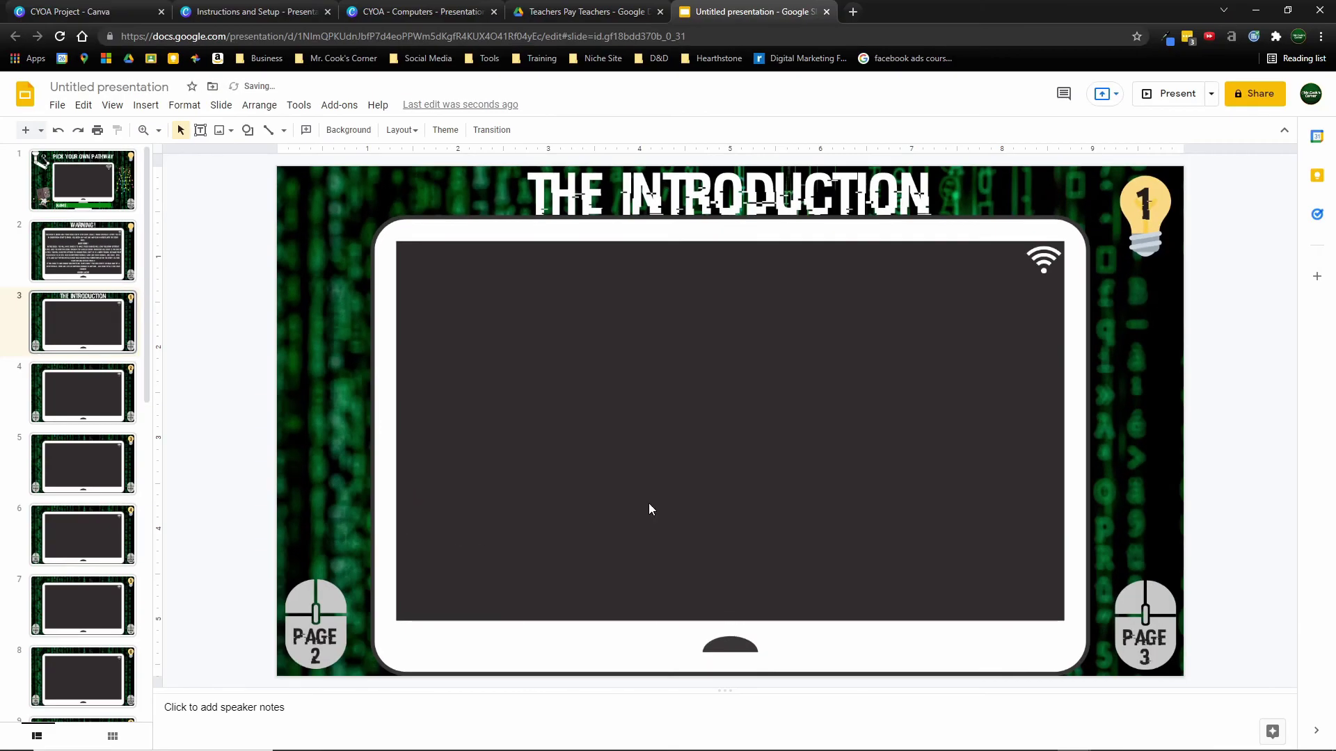
left_click(329, 610)
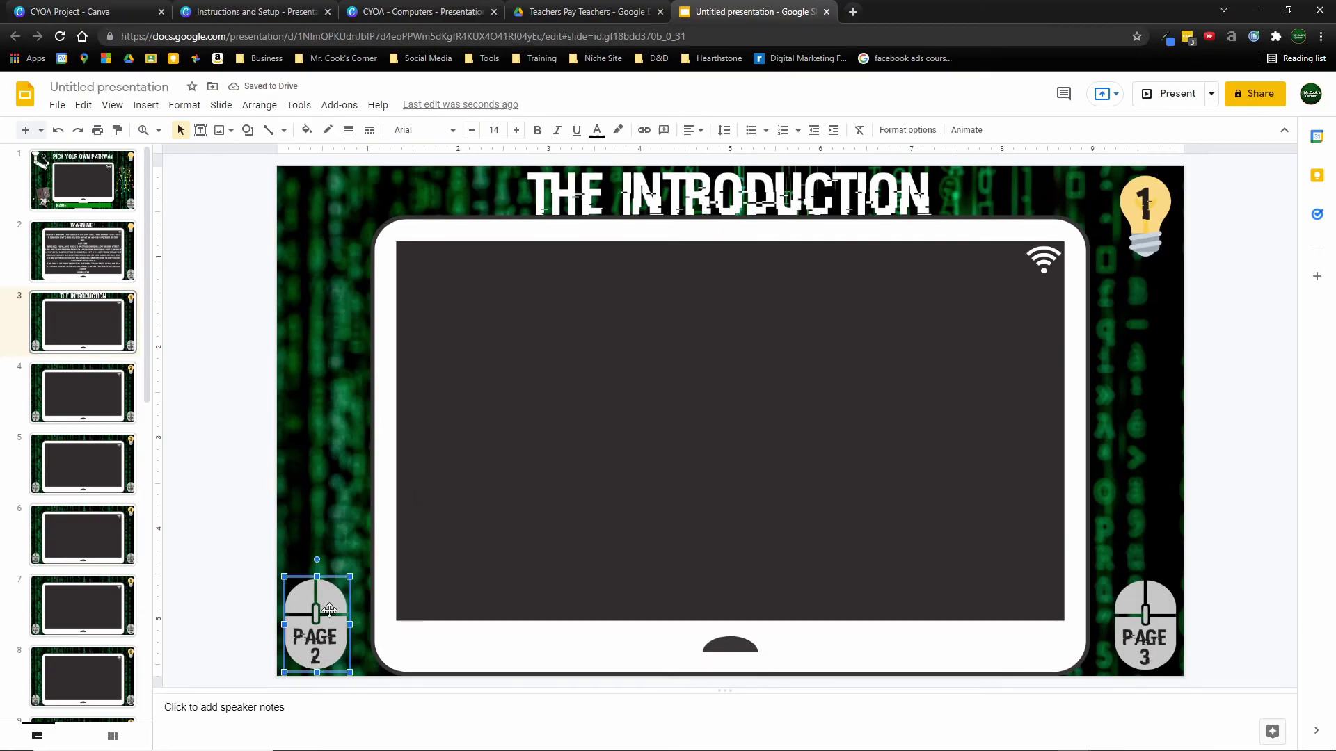
left_click(522, 599)
key("ctrl+z")
left_click(244, 501)
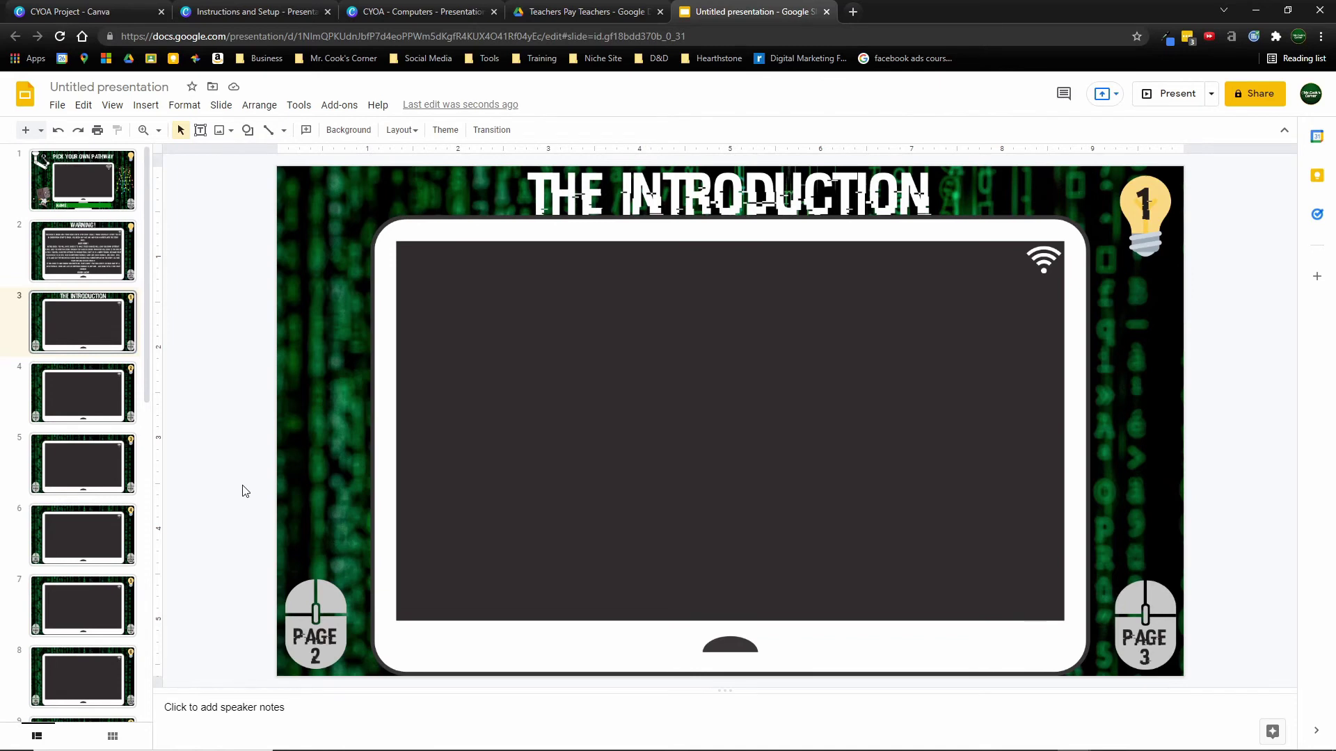
left_click(120, 406)
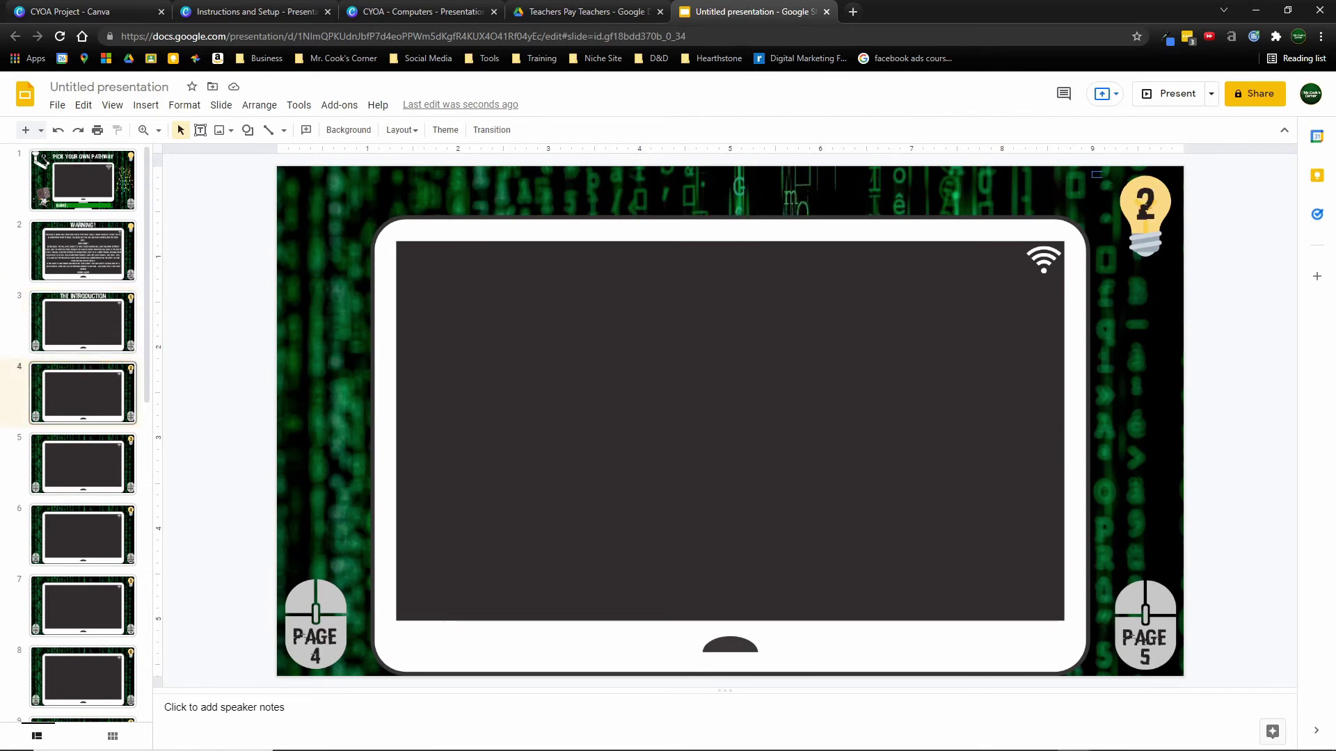
left_click_drag(1139, 203, 1190, 295)
left_click(77, 327)
Step: Link the transparent shape over the Introduction's PAGE 2 button to Slide 4
left_click(334, 617)
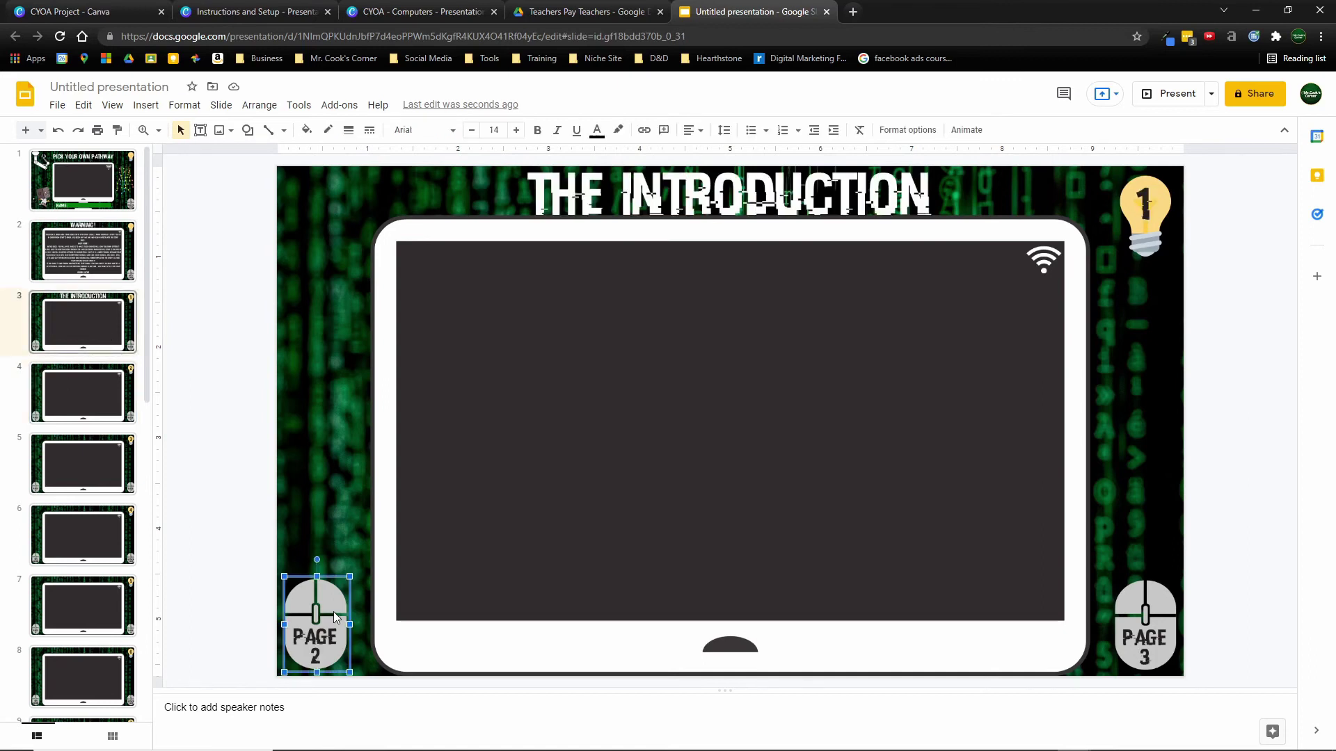
right_click(333, 612)
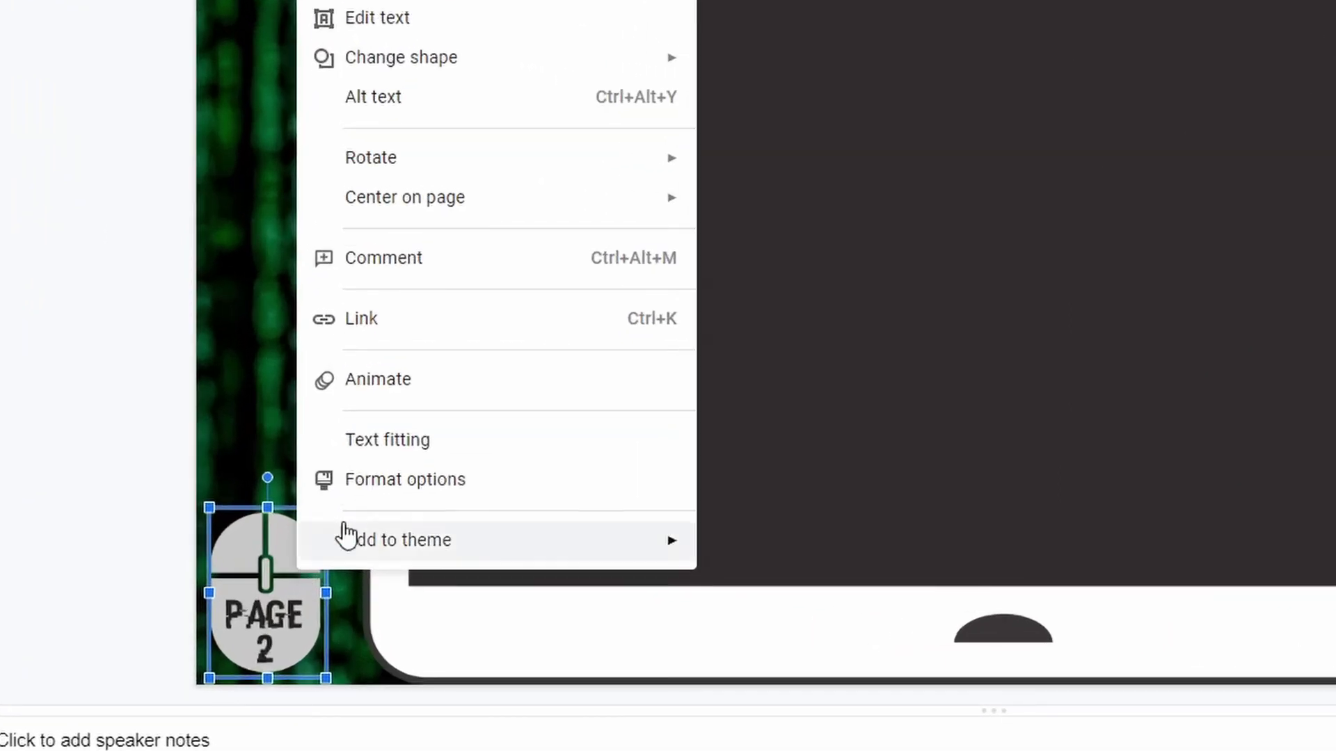
left_click(372, 321)
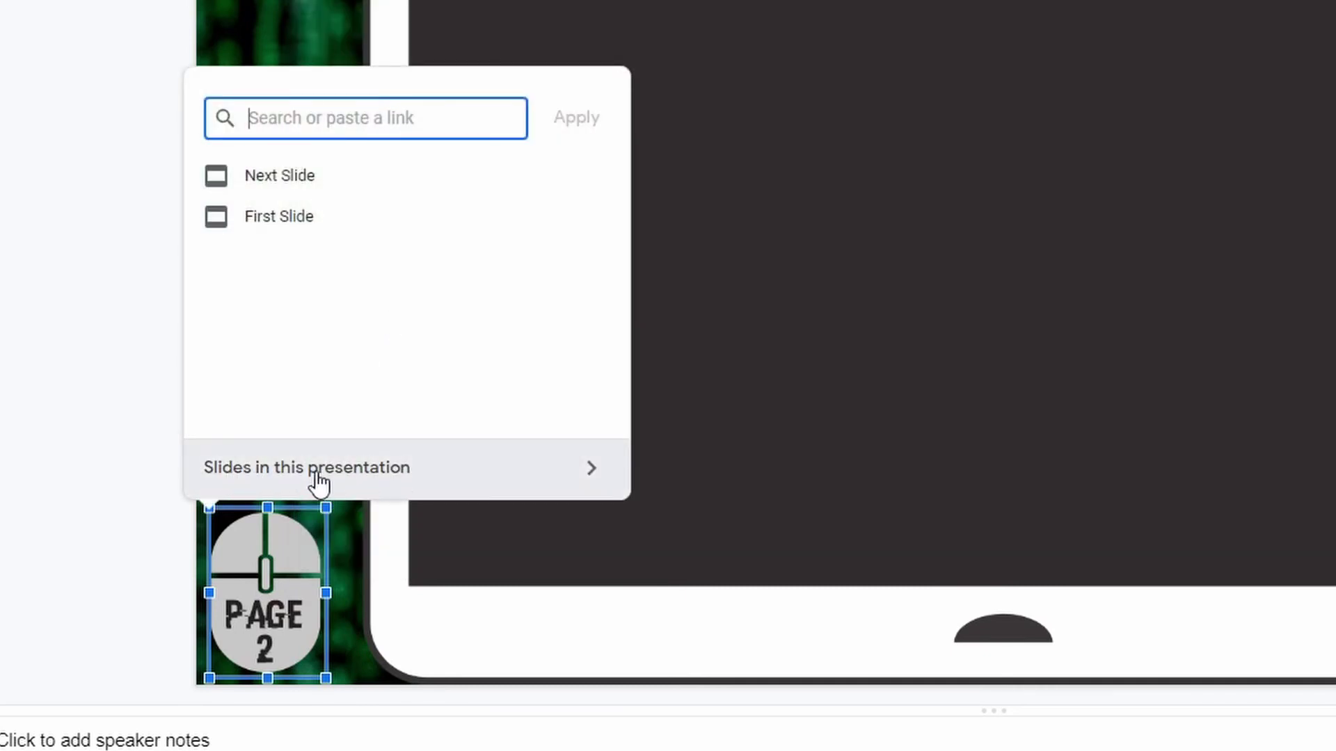
left_click(433, 483)
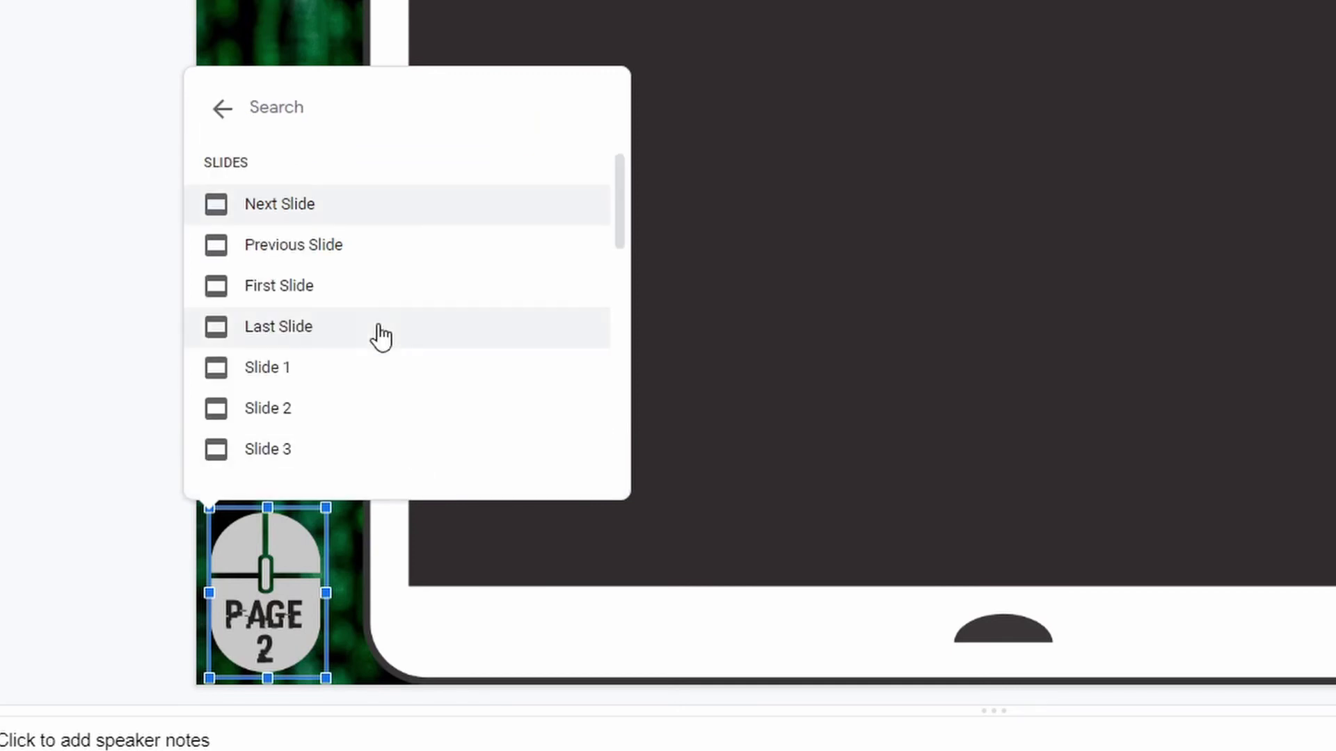
scroll(380, 336, "down", 4)
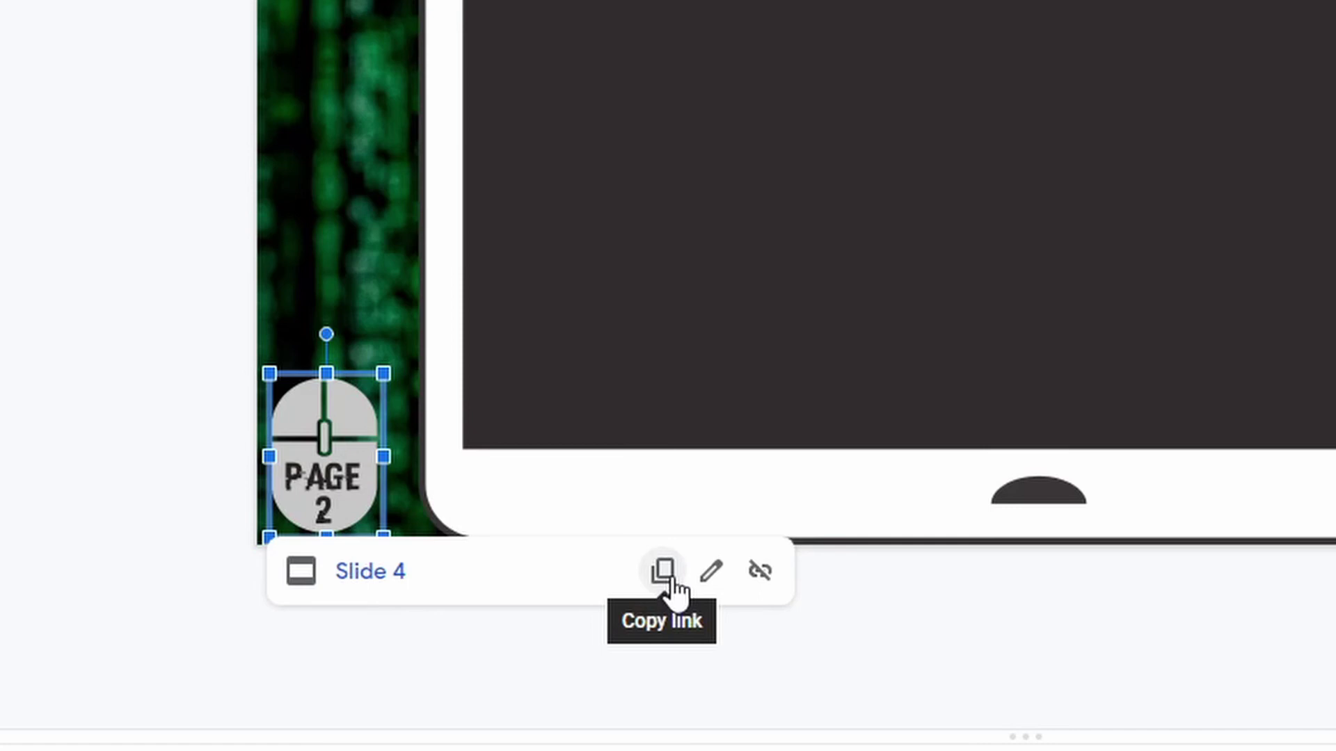
left_click(714, 572)
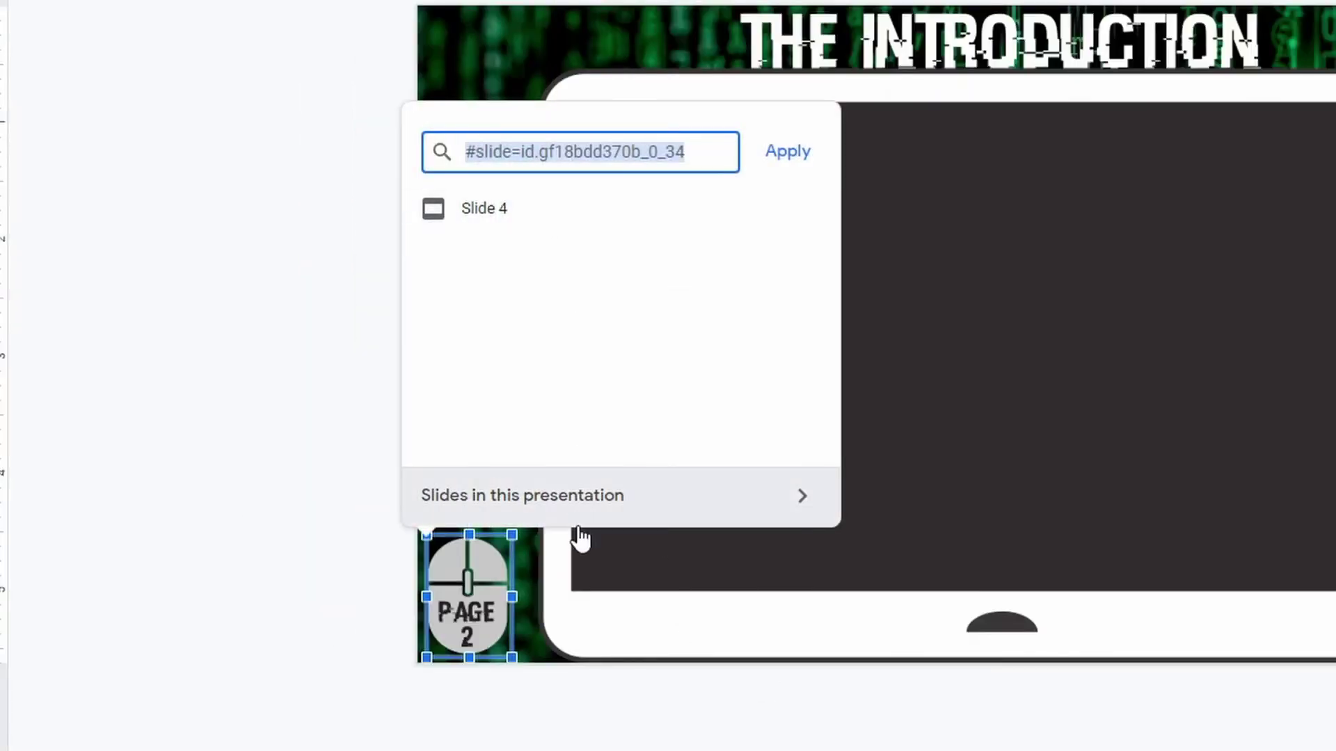
left_click(566, 499)
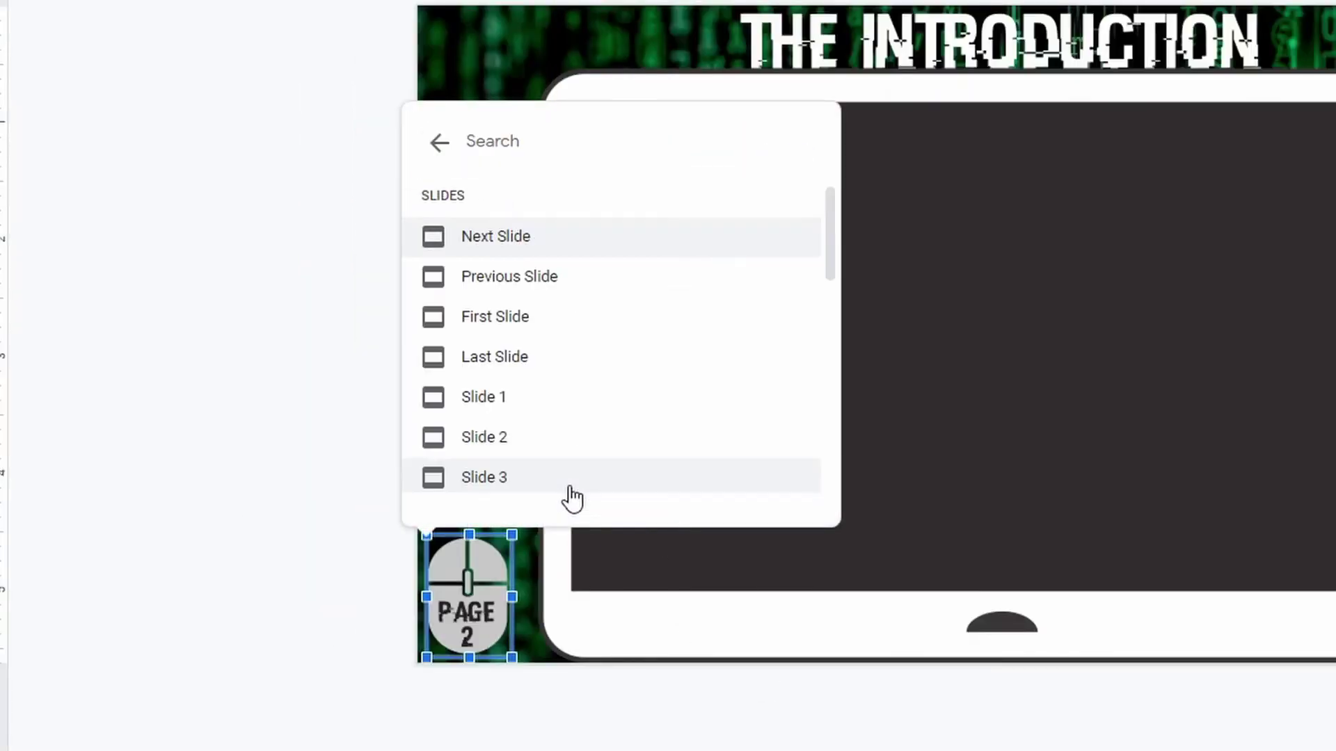
scroll(482, 403, "down", 3)
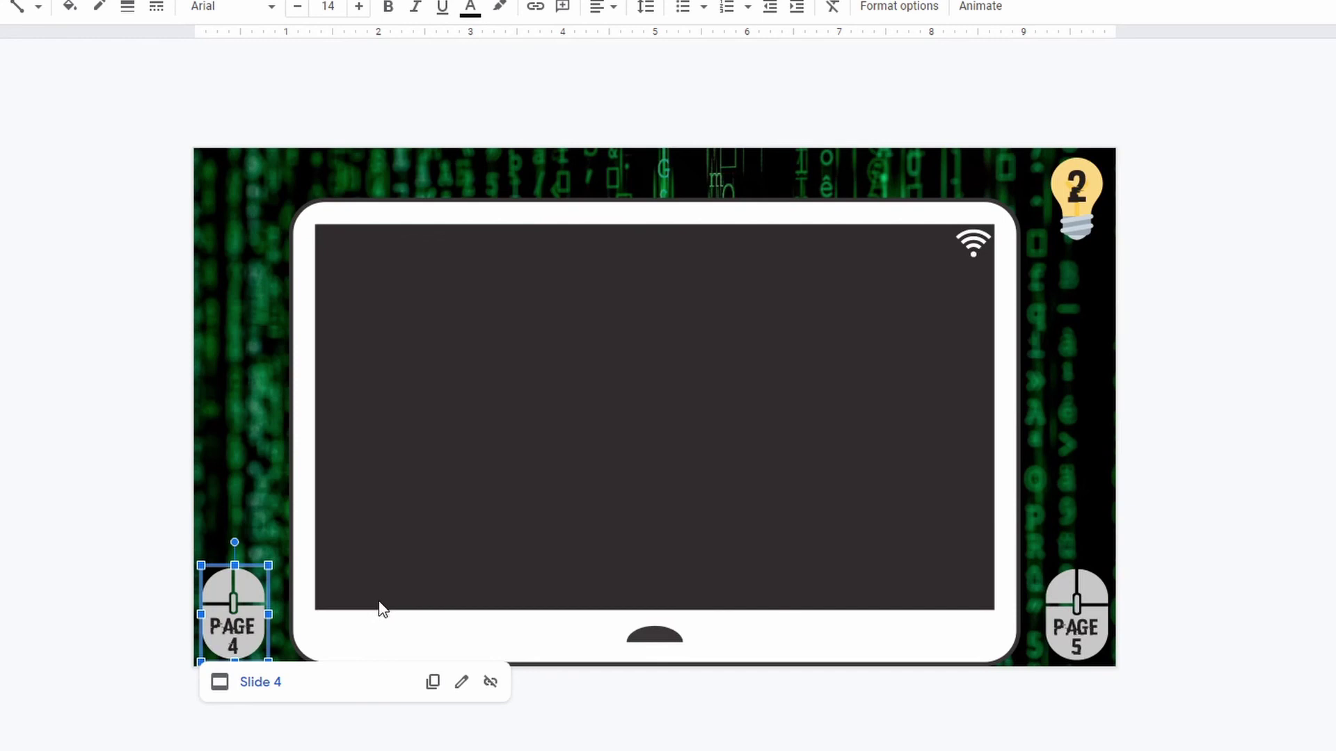
Step: Change the PAGE 4 shape's link on the clue-2 slide to Slide 6
key("ctrl+d")
left_click_drag(269, 621, 1082, 600)
key("ctrl+z")
key("ctrl+z")
left_click(461, 684)
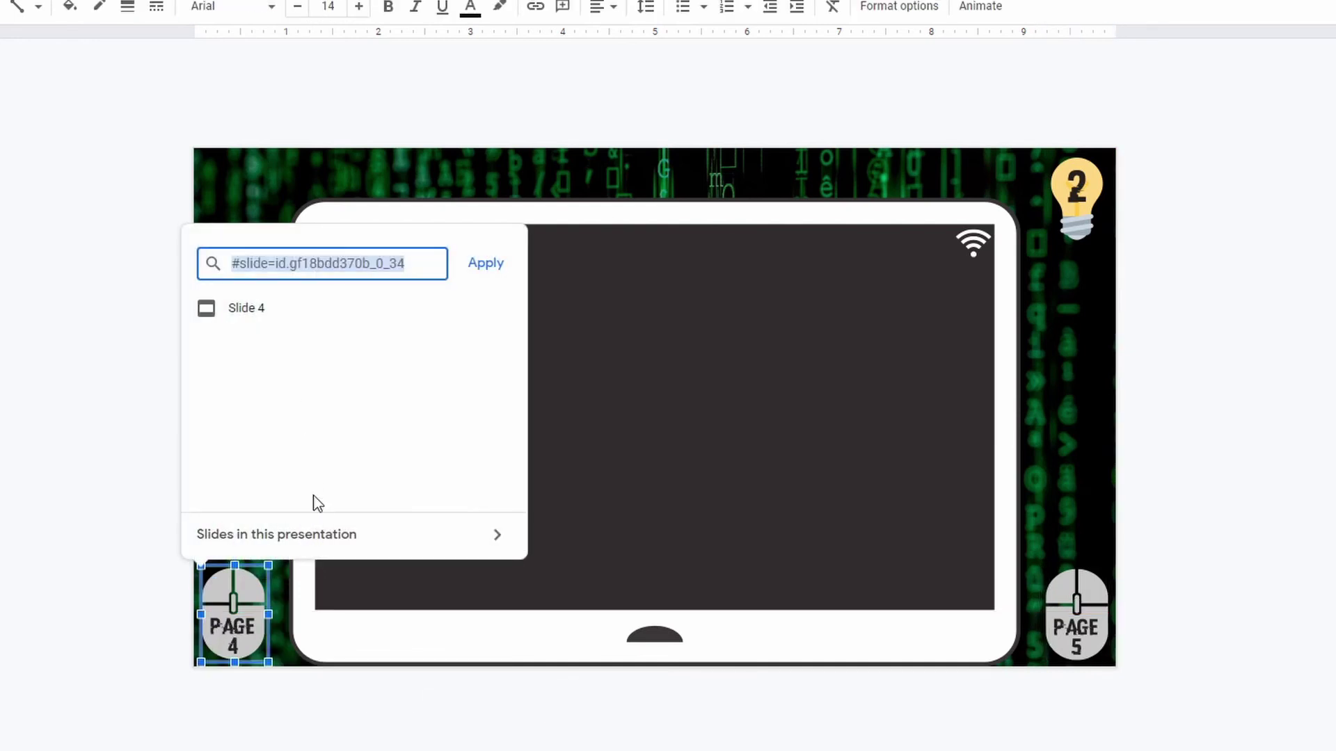
left_click(313, 540)
scroll(276, 461, "down", 3)
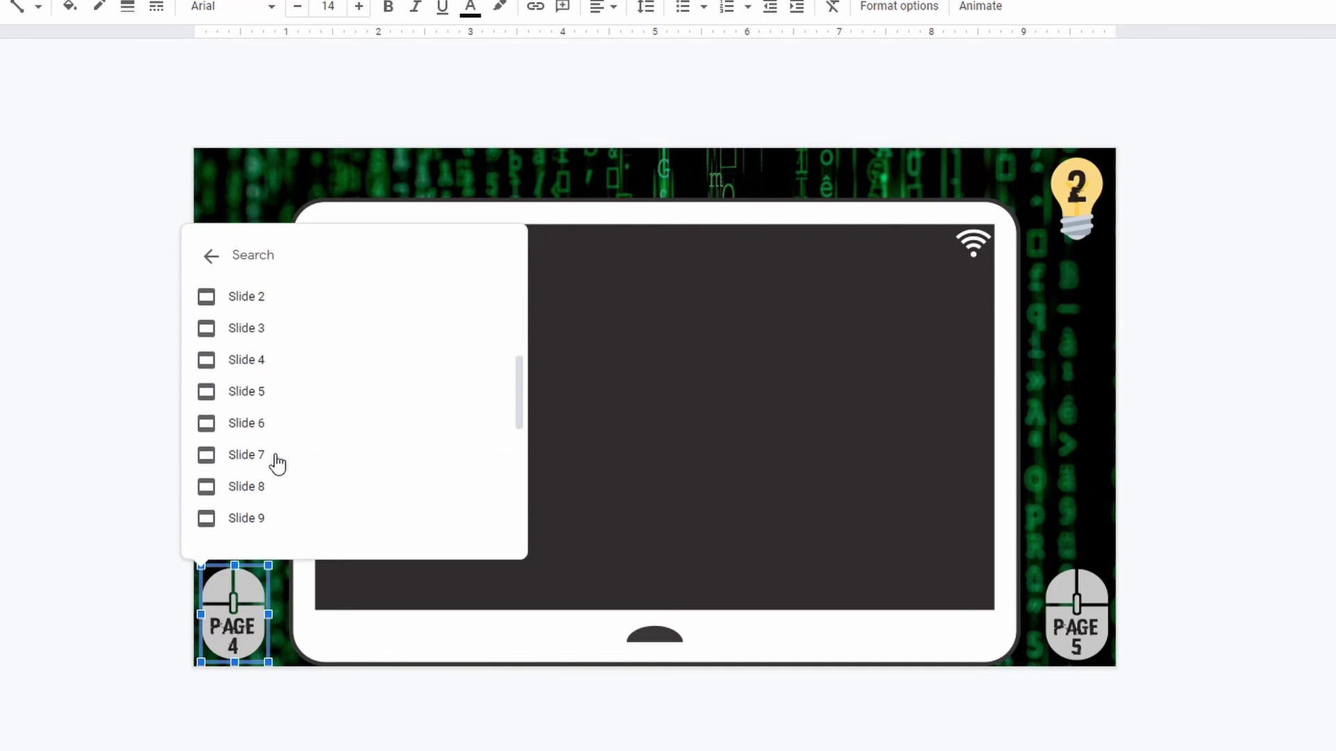
left_click(259, 426)
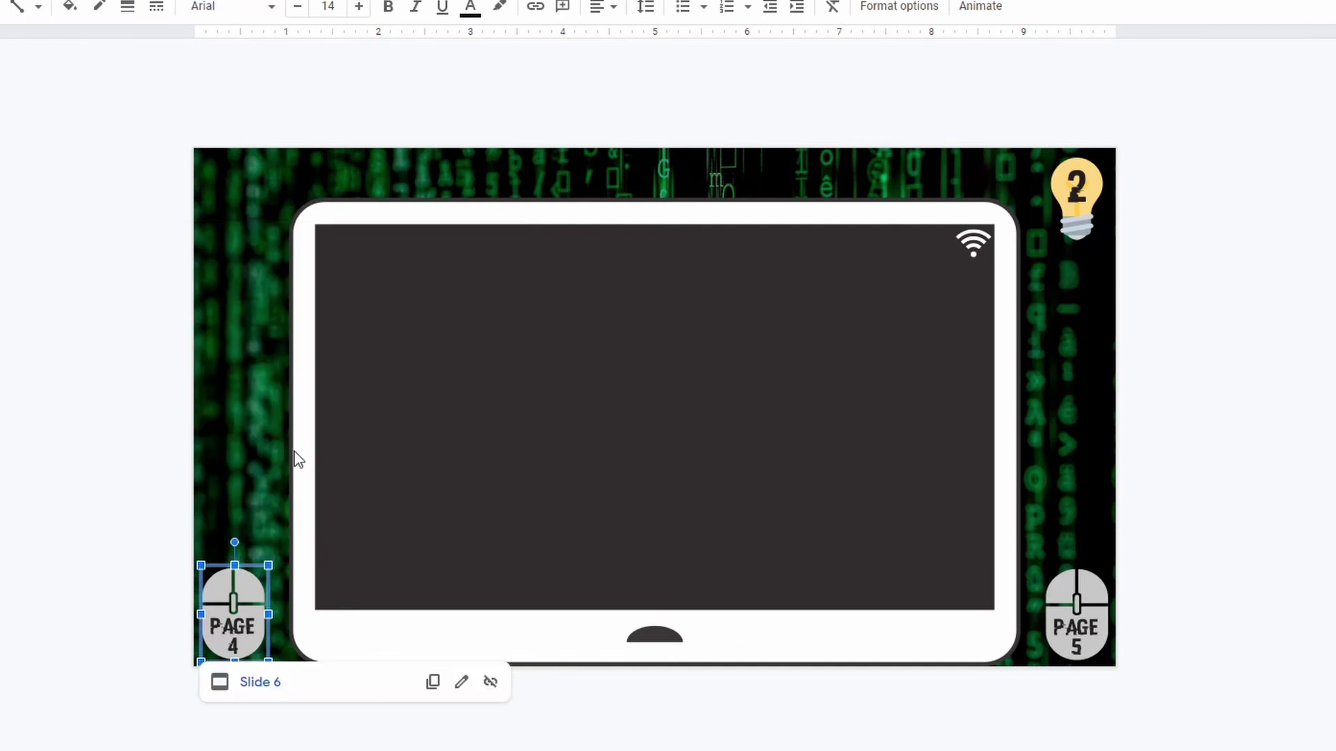
Step: Change the PAGE 5 shape's link to Slide 7
left_click(1061, 605)
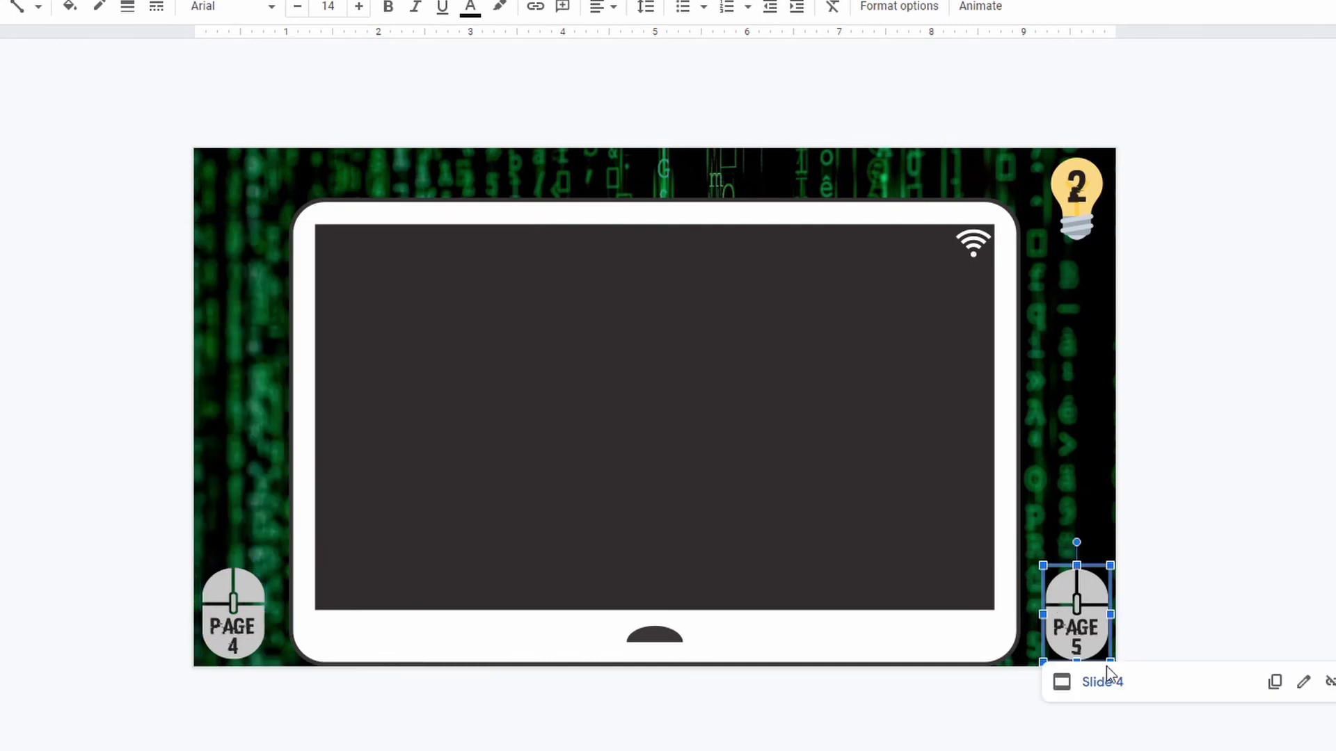
left_click(1305, 683)
left_click(1141, 534)
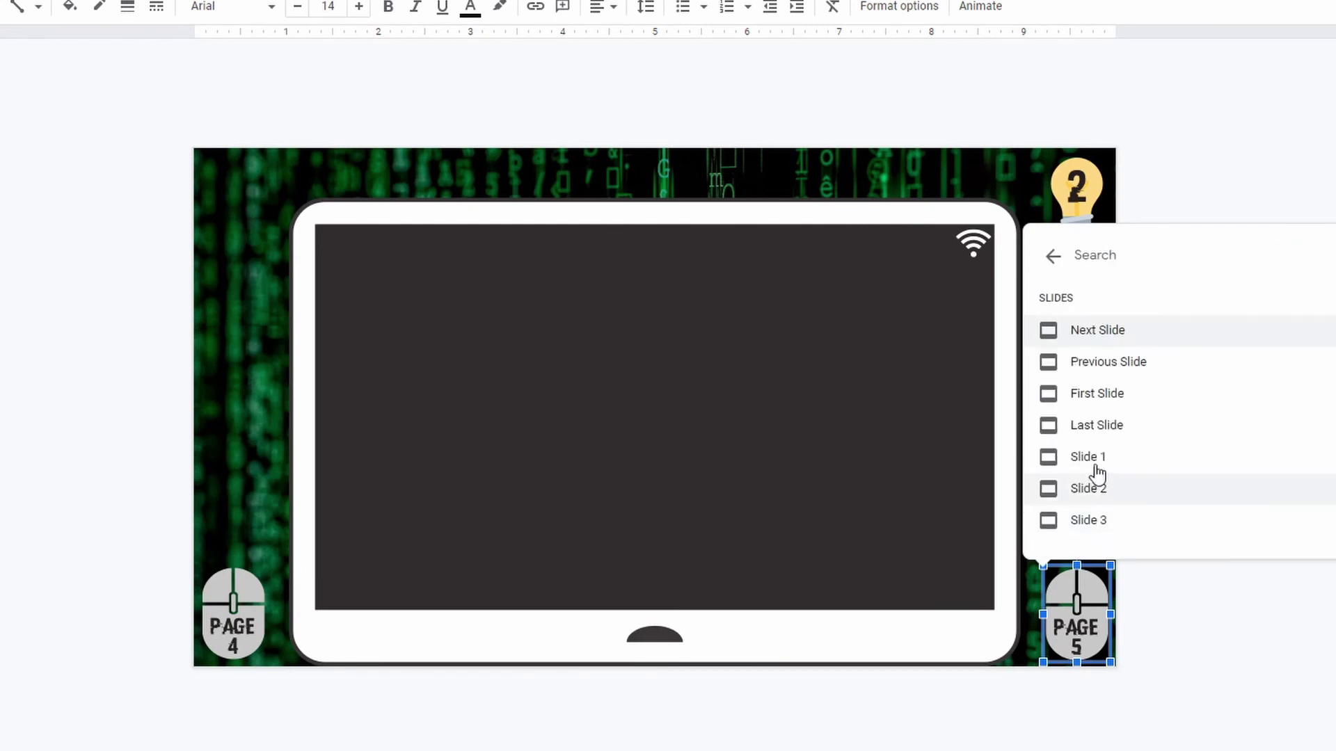
scroll(1102, 499, "down", 1)
scroll(1103, 499, "down", 2)
left_click(1099, 456)
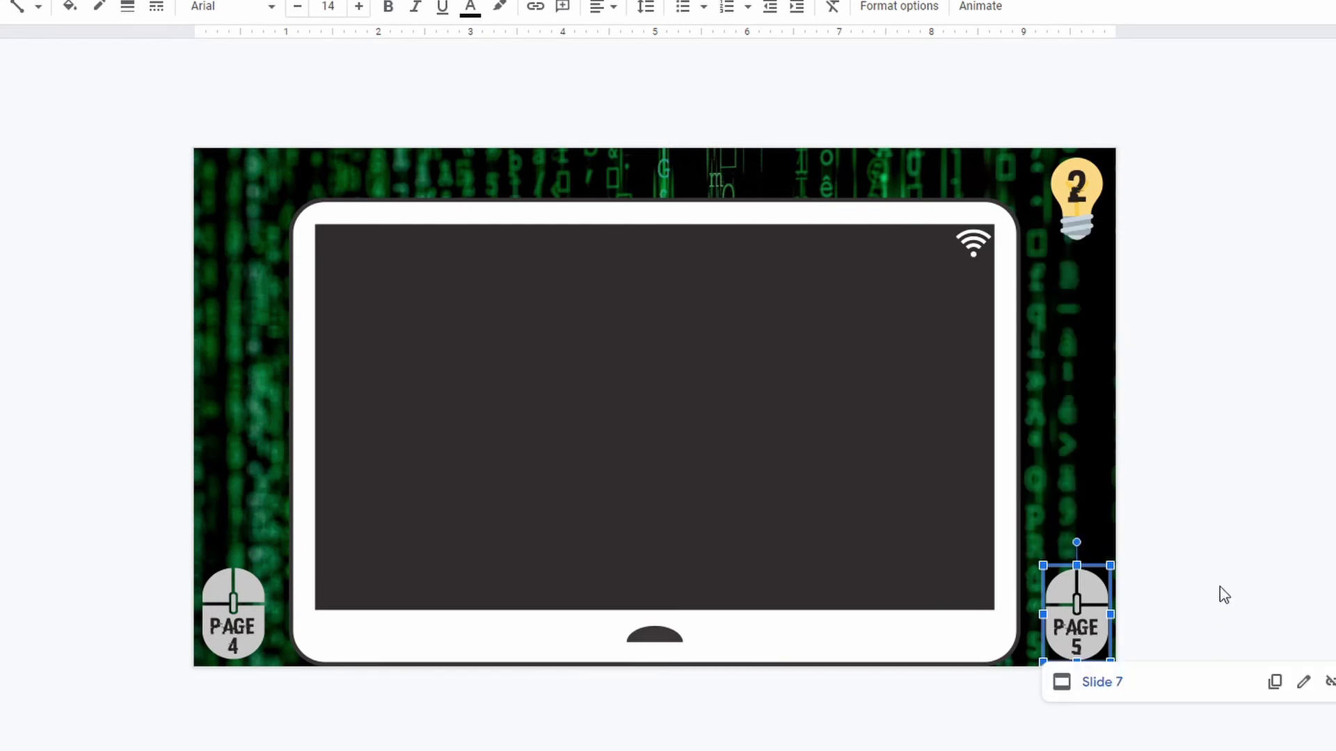
left_click(667, 533)
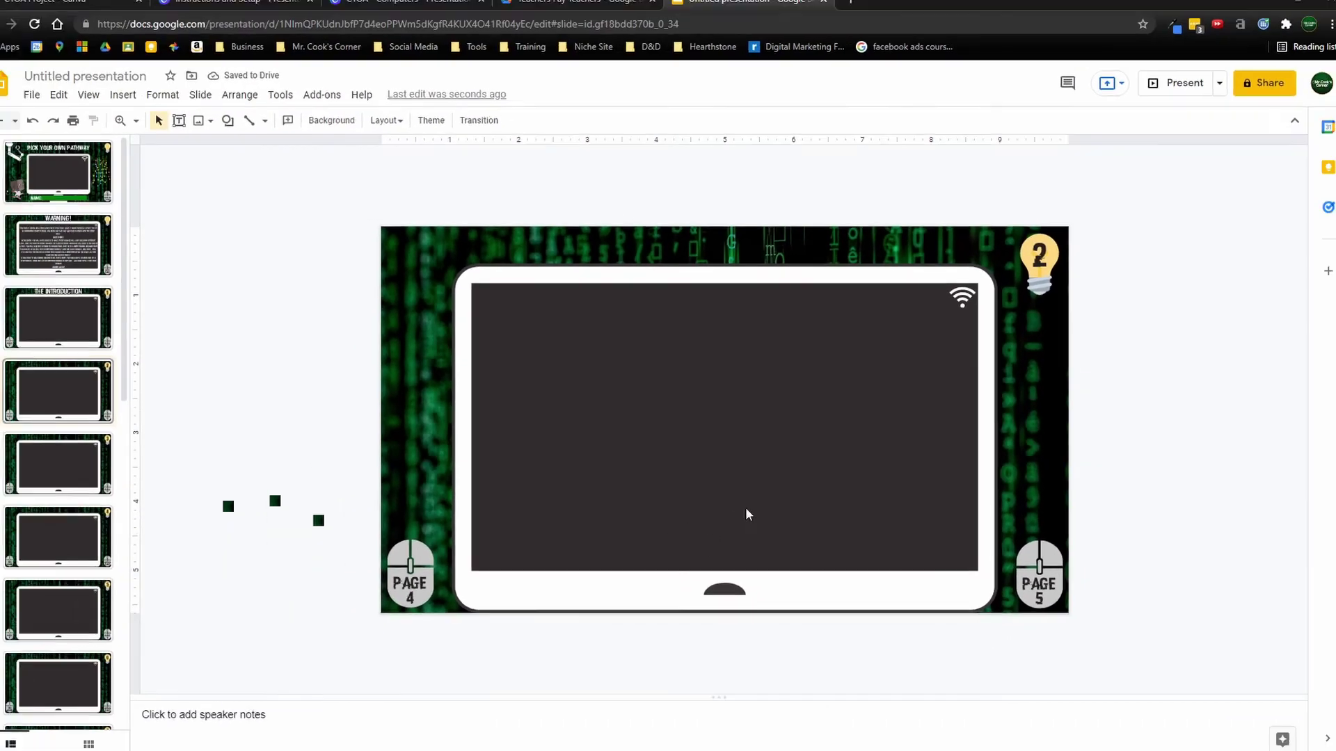